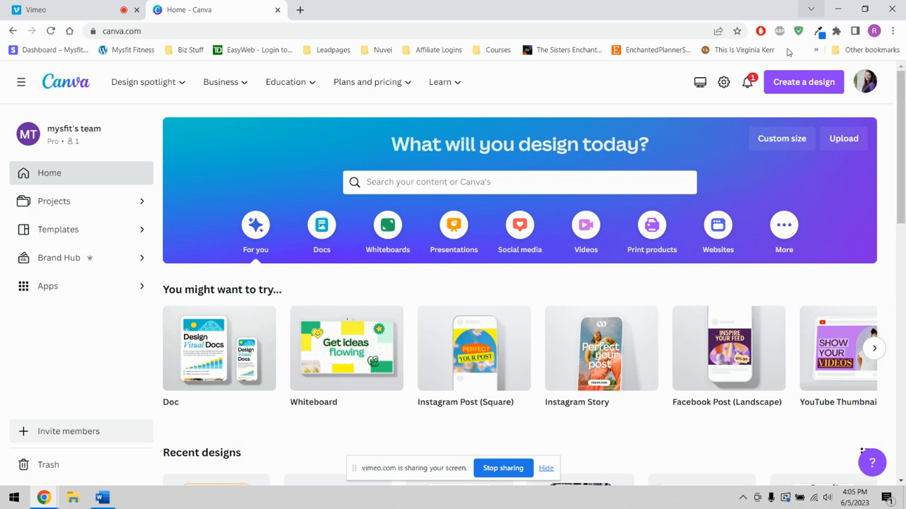
- Create a square Instagram post design and add the uploaded watercolor sea turtle image to the page
left_click(802, 84)
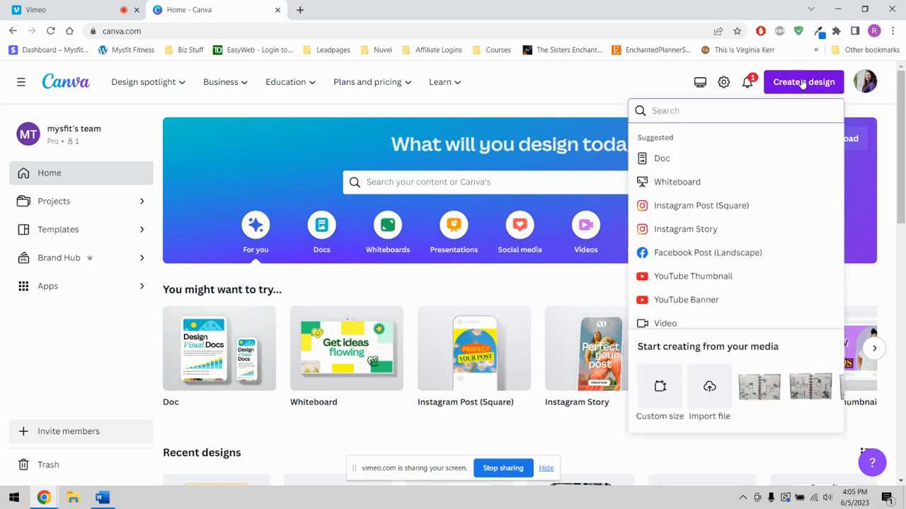
left_click(704, 212)
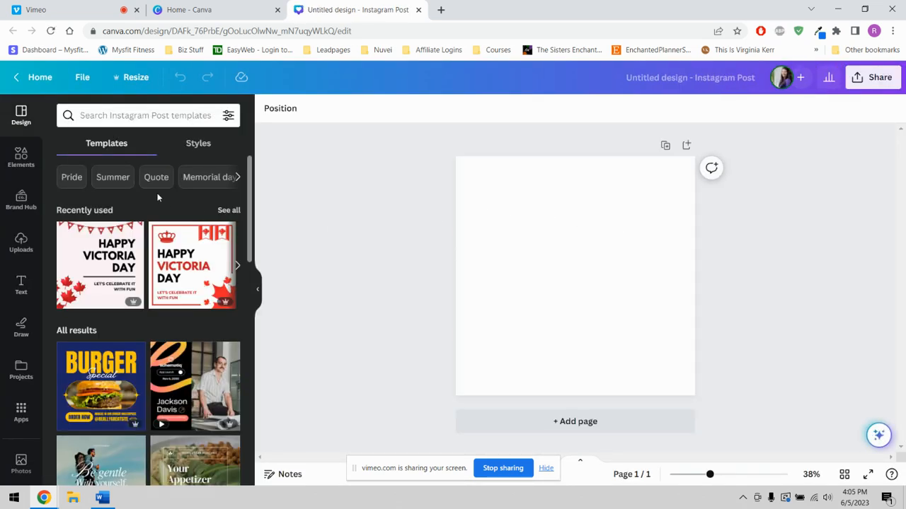
left_click(21, 244)
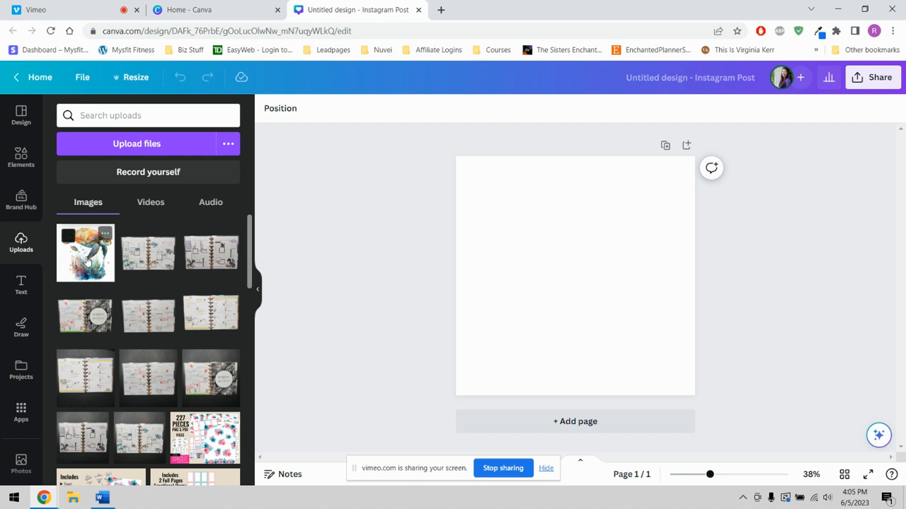
left_click(87, 261)
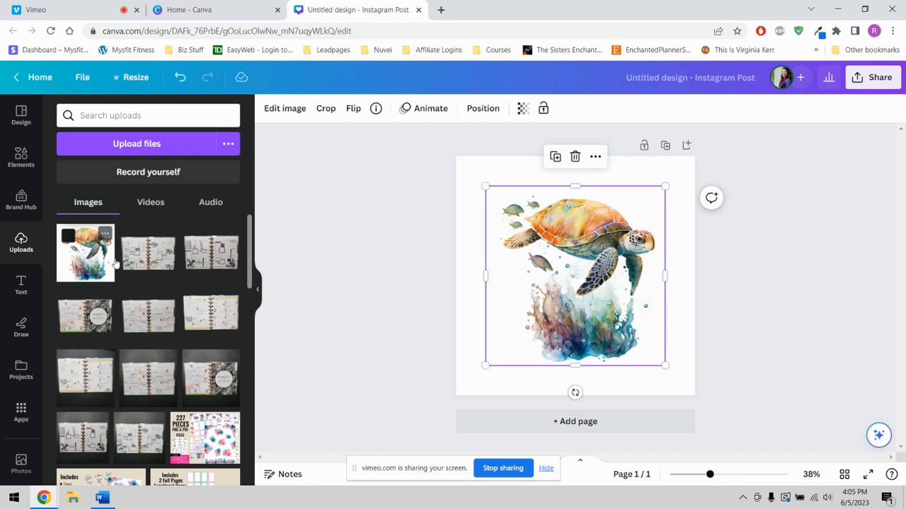
- Preview the page background in the light beige brand color, and return it to white
left_click(463, 174)
left_click(268, 110)
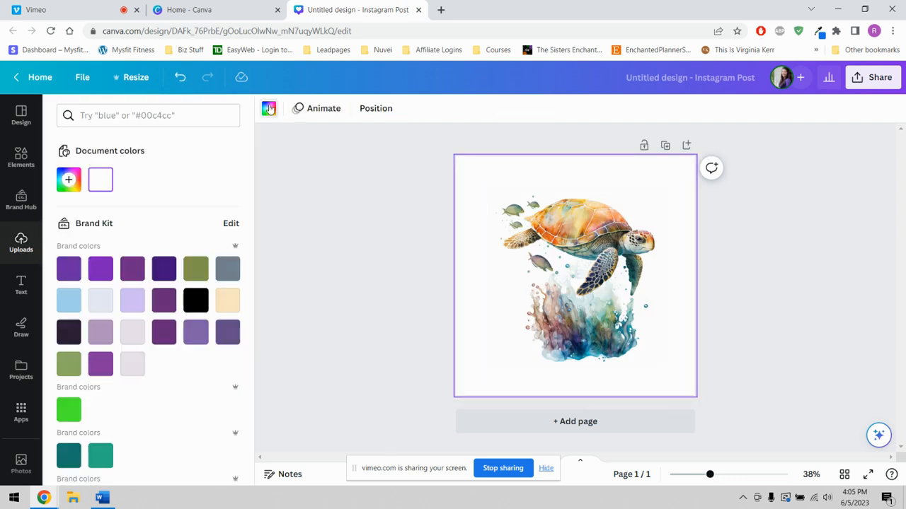
left_click(227, 300)
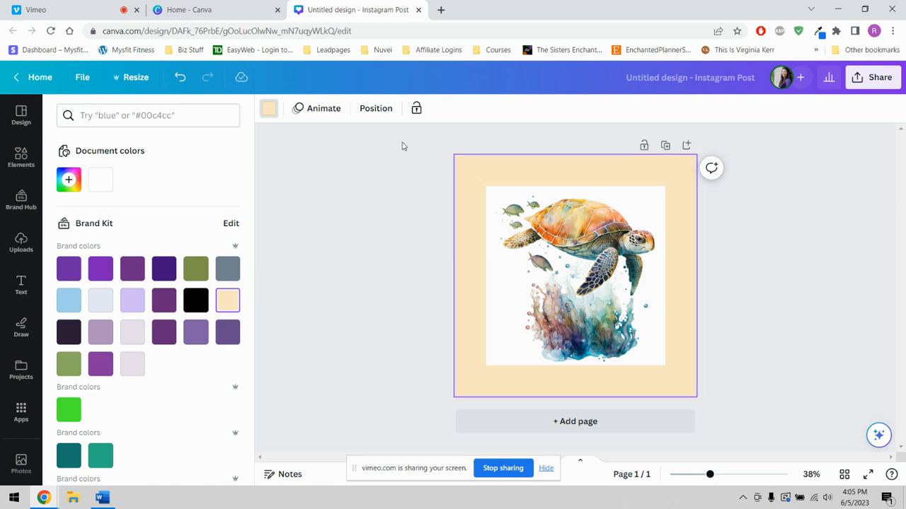
scroll(234, 297, "down", 4)
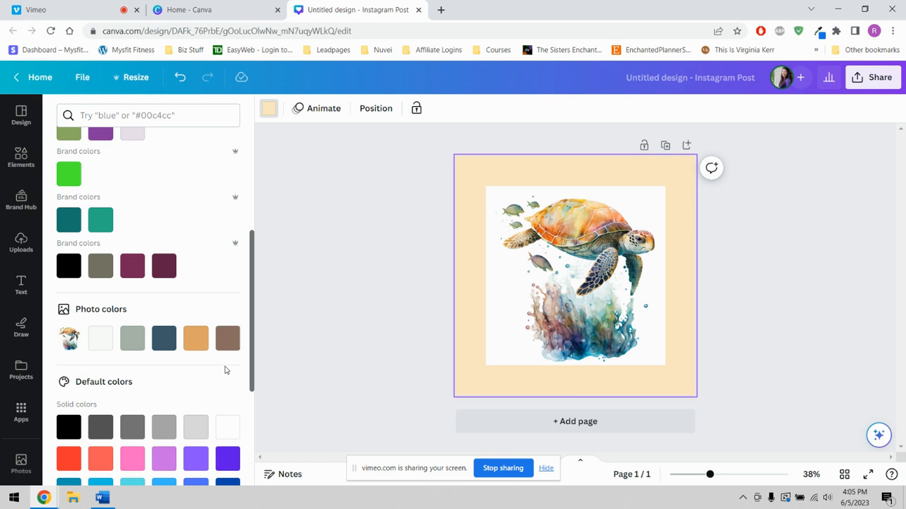
scroll(226, 366, "down", 1)
left_click(227, 371)
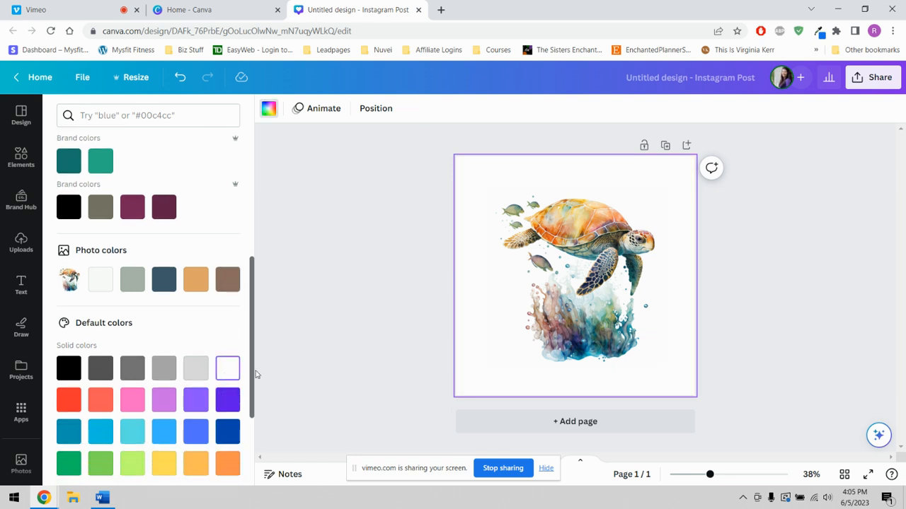
- Set the turtle image as the page background and collapse the uploads list
left_click(559, 244)
right_click(554, 237)
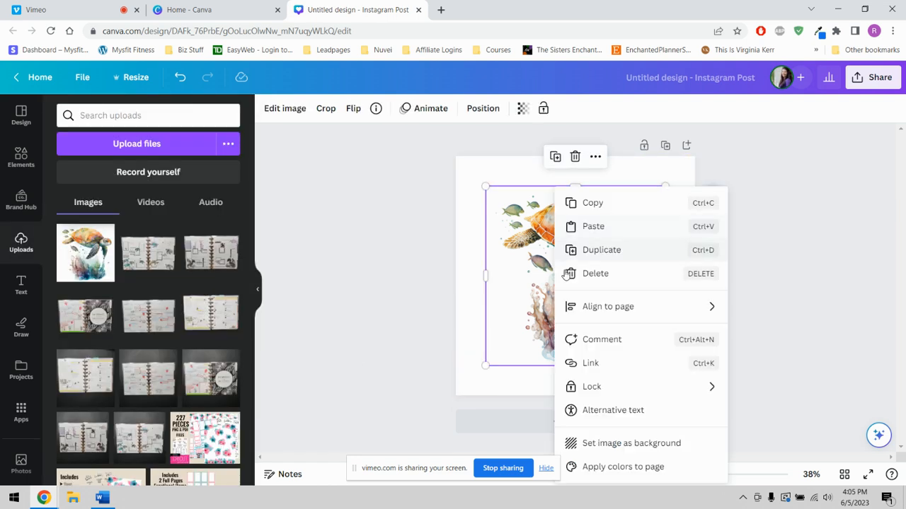
left_click(607, 444)
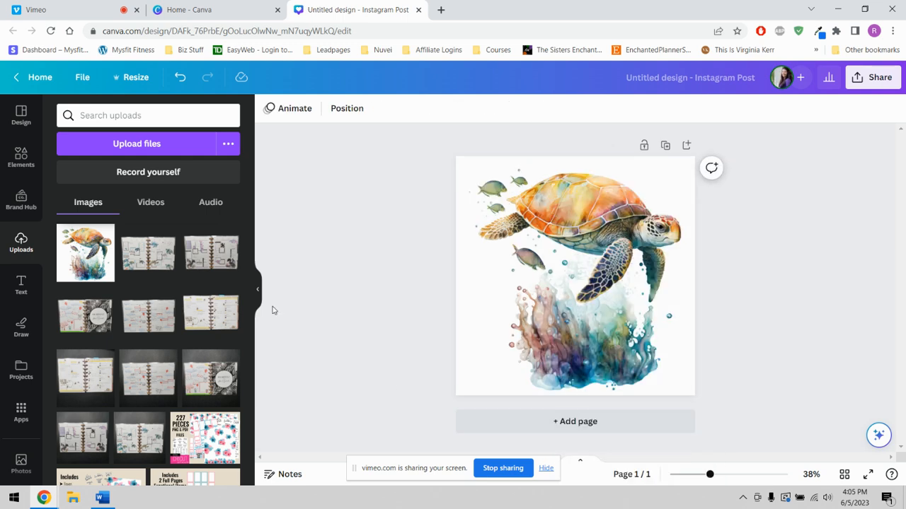
left_click(257, 293)
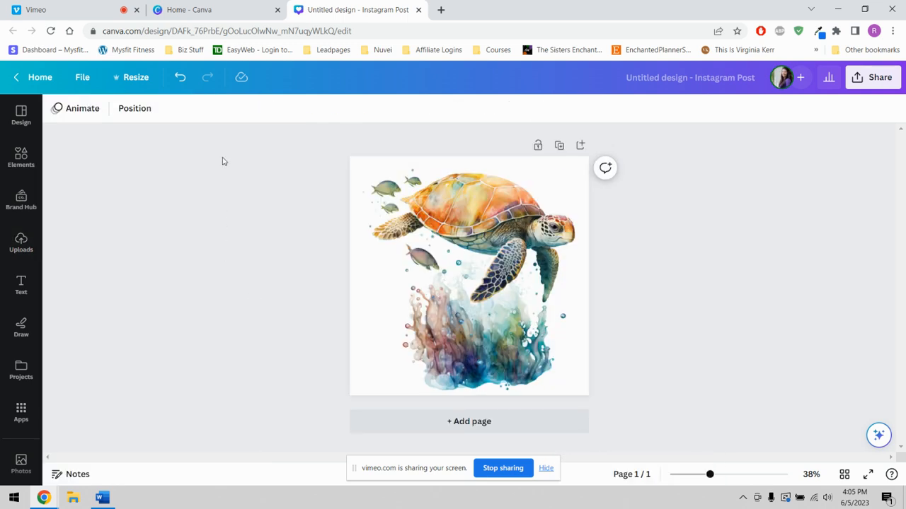
- Remove the background of the turtle image with the Background Remover and apply the result
left_click(427, 221)
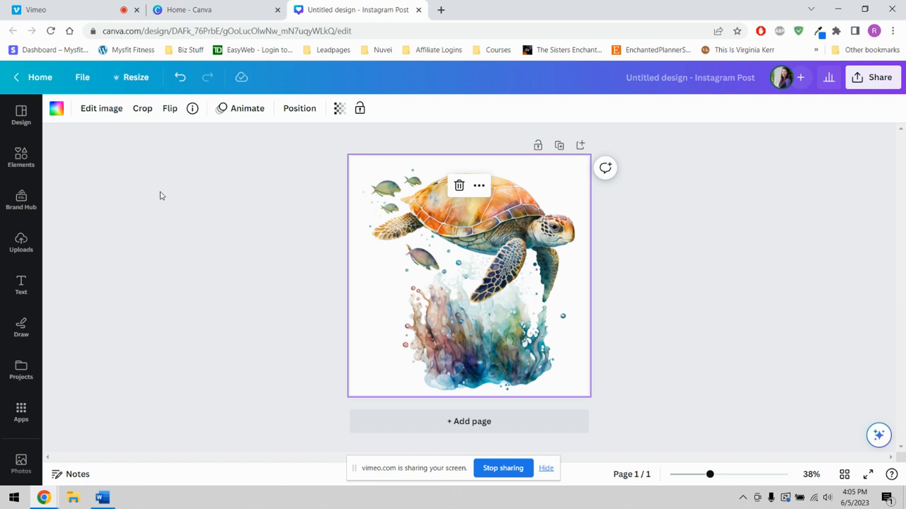
left_click(102, 111)
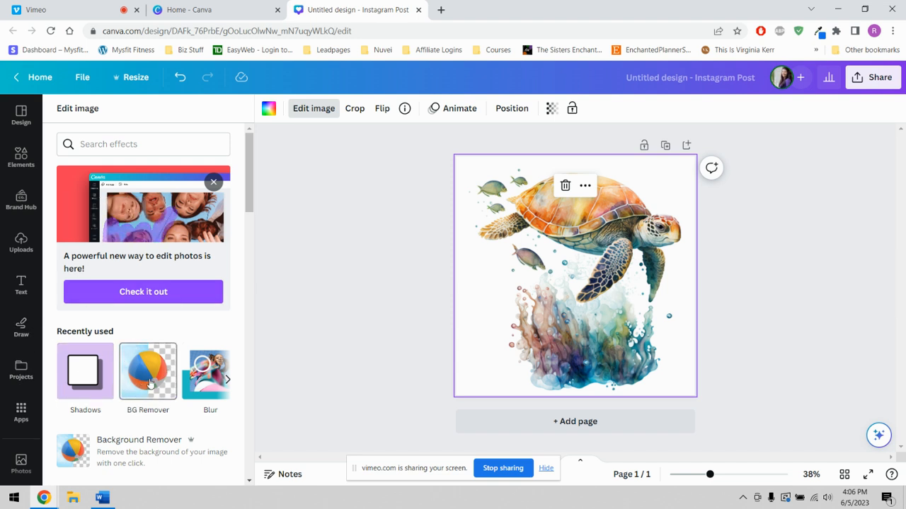
scroll(128, 384, "down", 2)
scroll(126, 326, "down", 2)
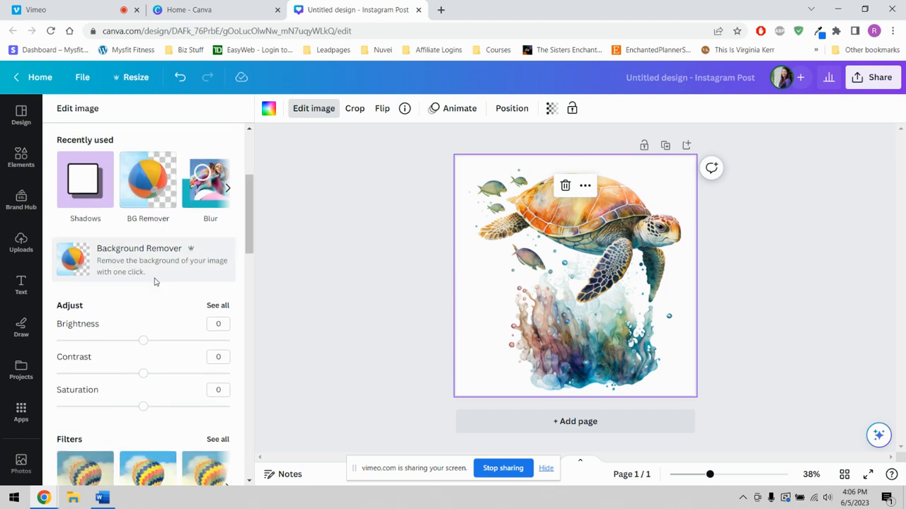
scroll(132, 300, "up", 4)
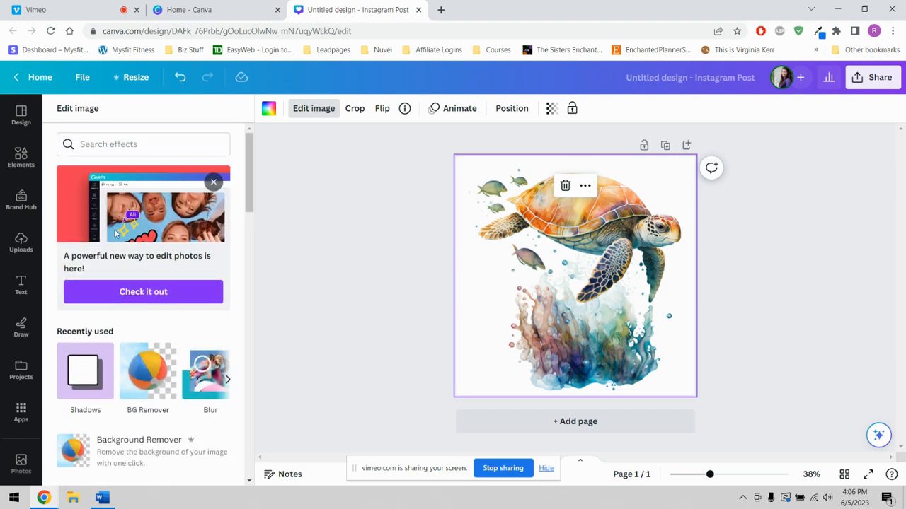
scroll(125, 323, "down", 2)
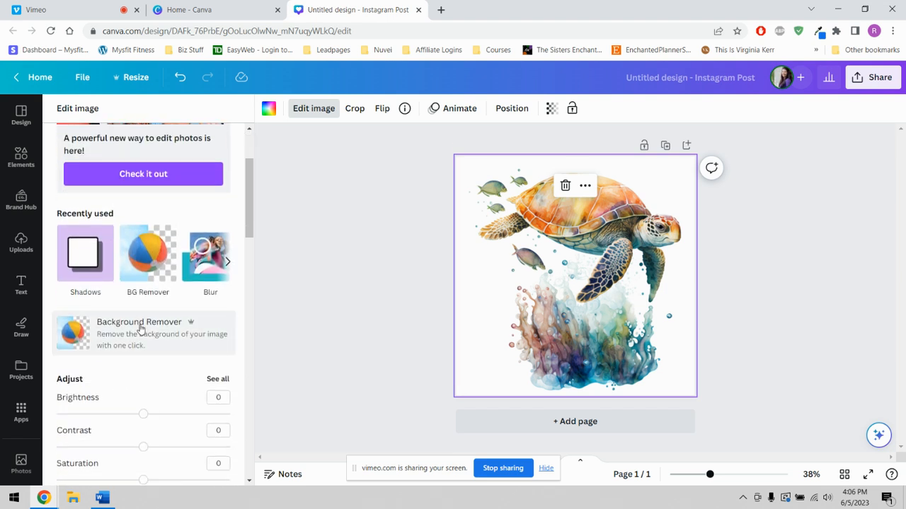
left_click(150, 253)
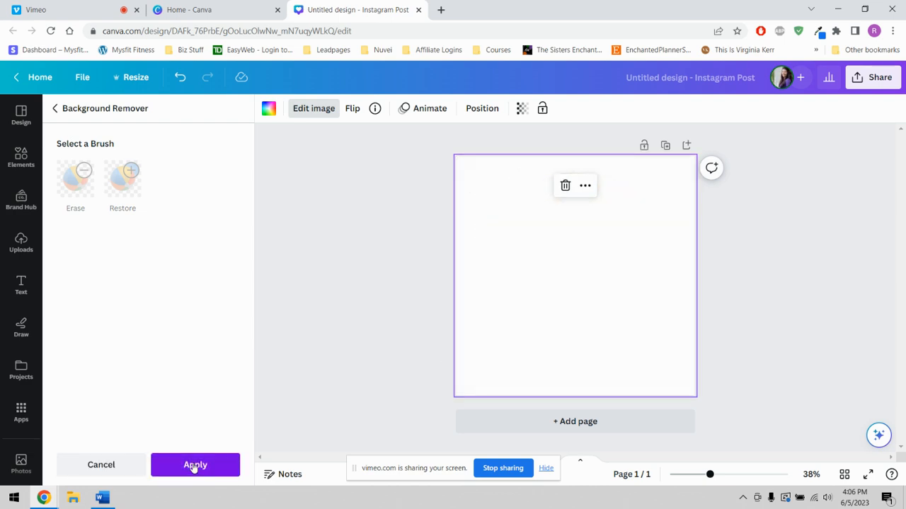
left_click(192, 470)
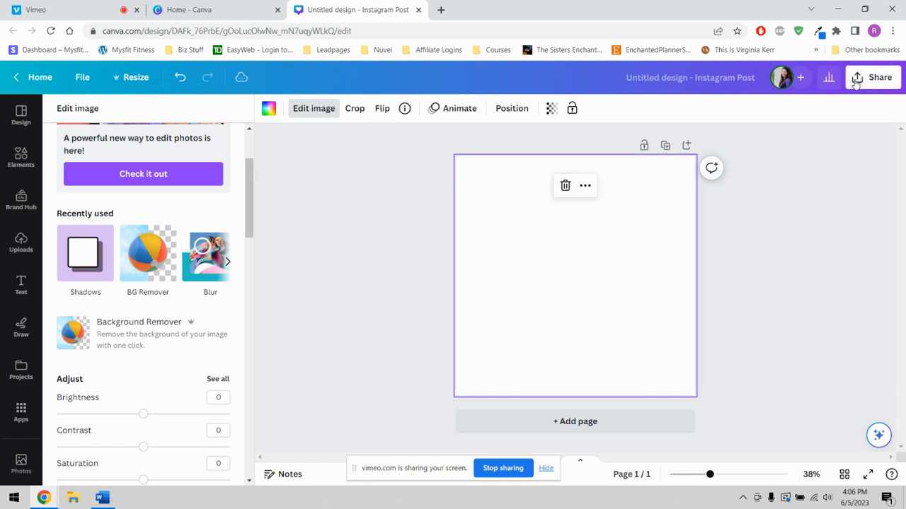
- Download the design as a PNG with a transparent background and save it in the Downloads folder
left_click(856, 80)
left_click(711, 380)
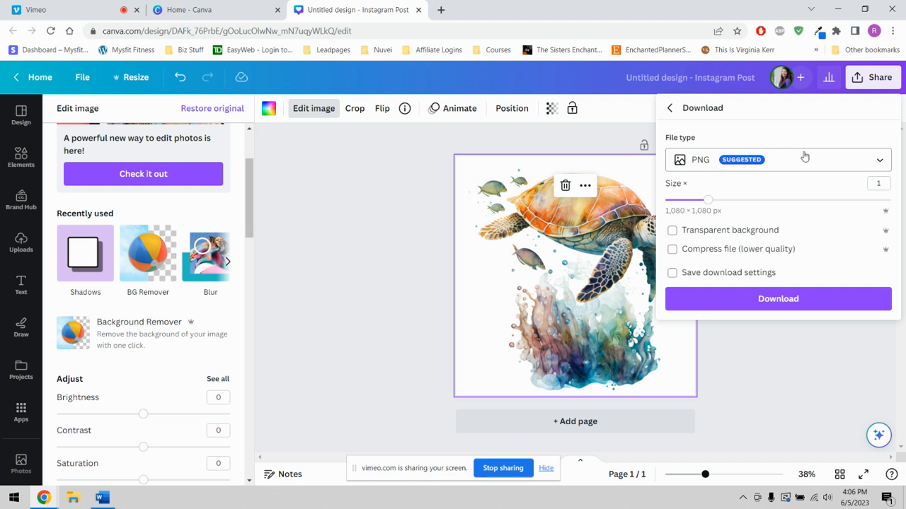
left_click(689, 233)
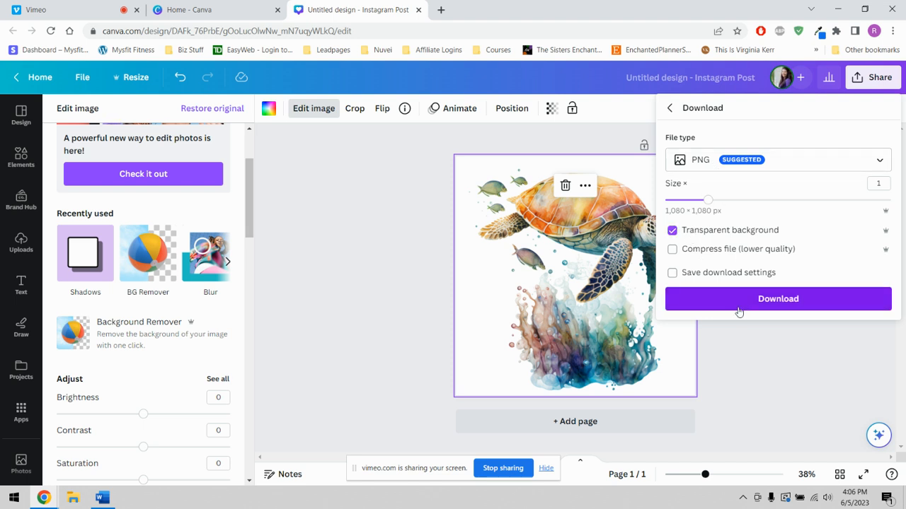
left_click(763, 300)
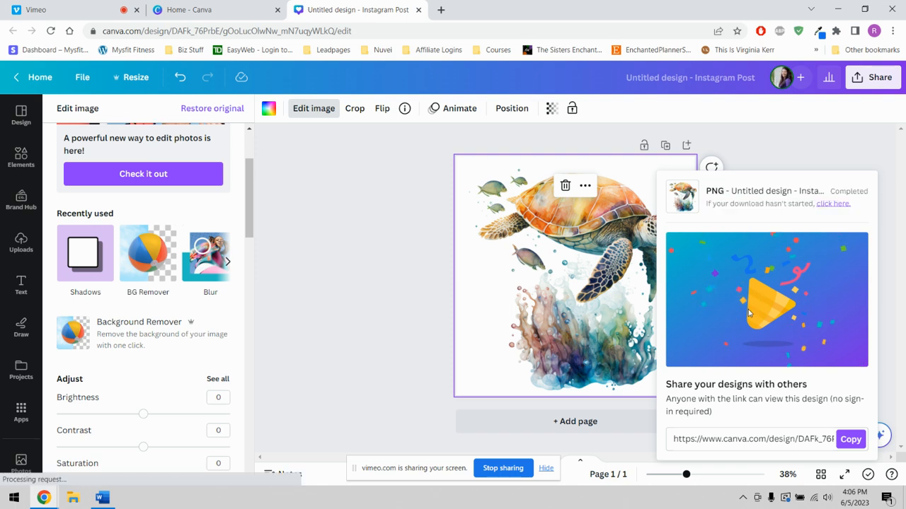
left_click(353, 264)
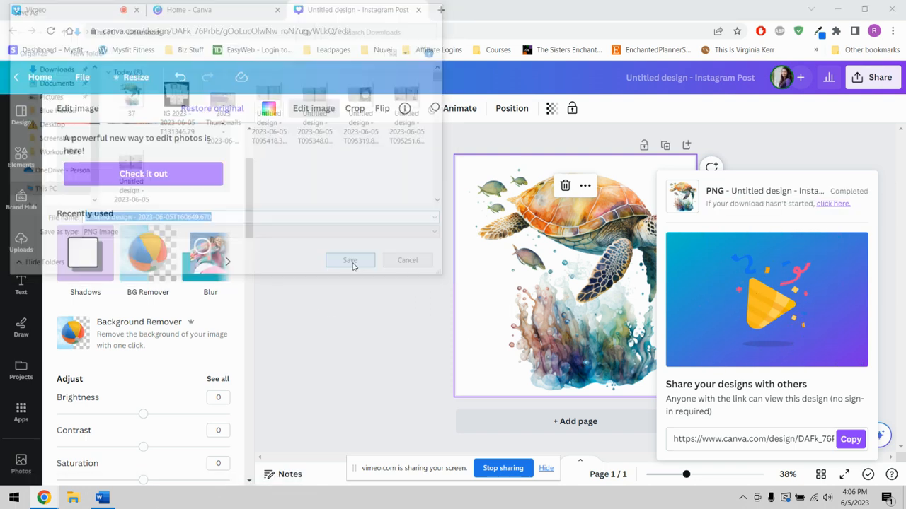
left_click(324, 113)
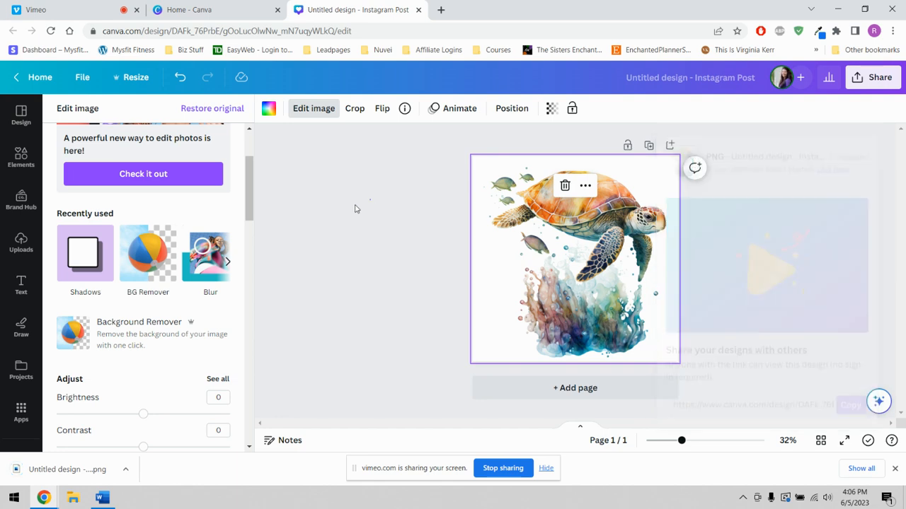
- Upload the downloaded transparent turtle PNG and place it on the page in place of the existing background image
left_click(21, 244)
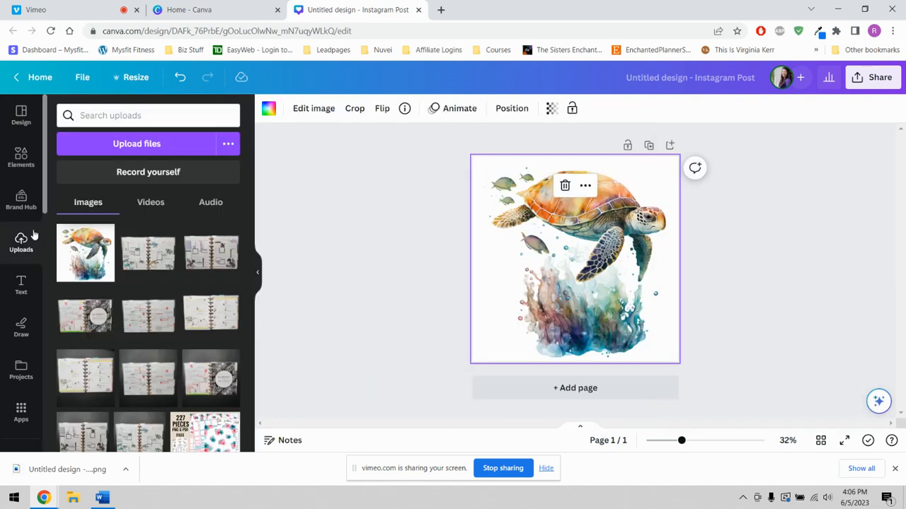
left_click(117, 144)
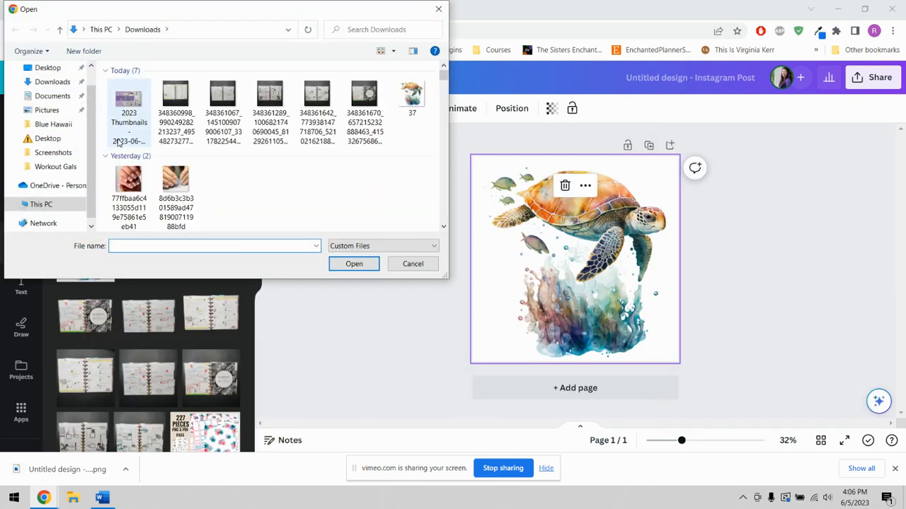
double_click(128, 103)
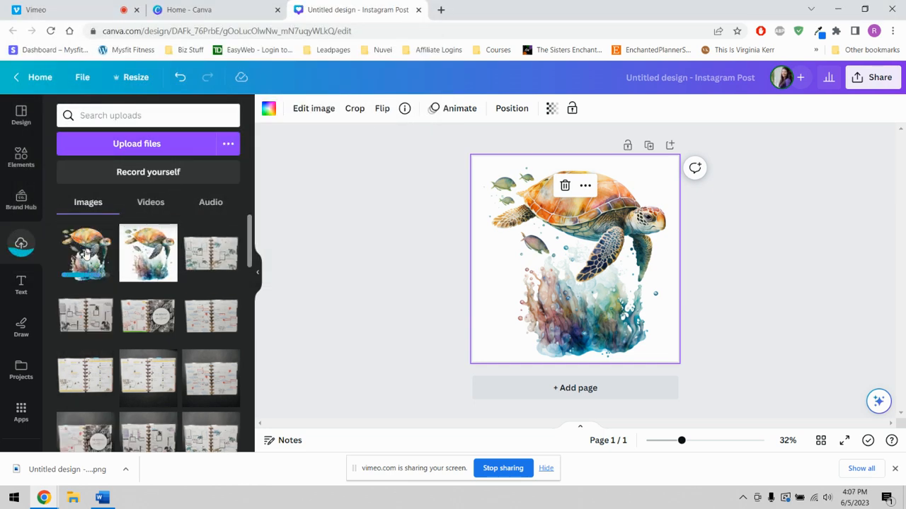
key("Delete")
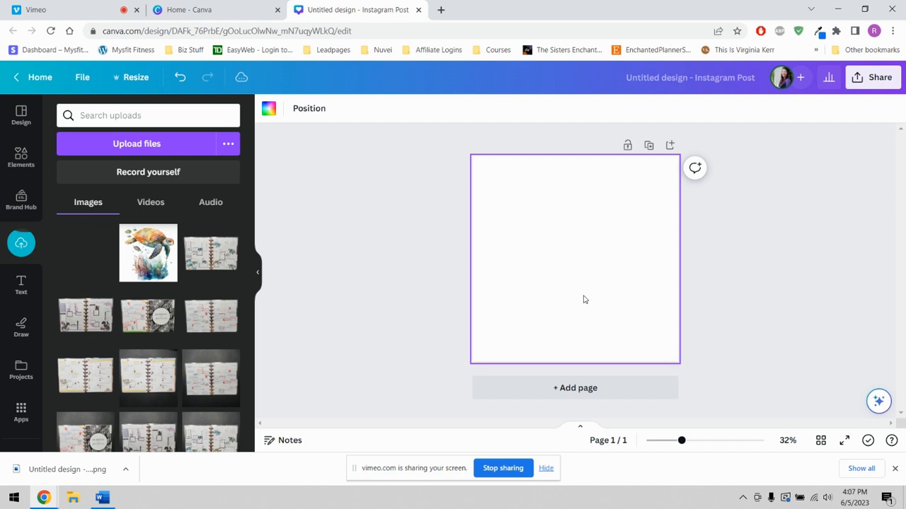
left_click(116, 278)
- Set the page background to the light beige brand color and shift the transparent turtle image slightly right
left_click(485, 185)
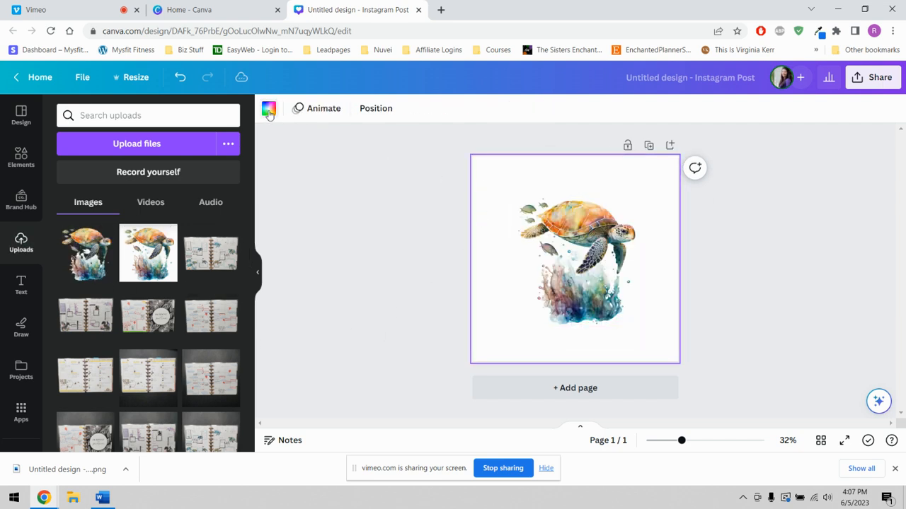
left_click(268, 109)
left_click(227, 301)
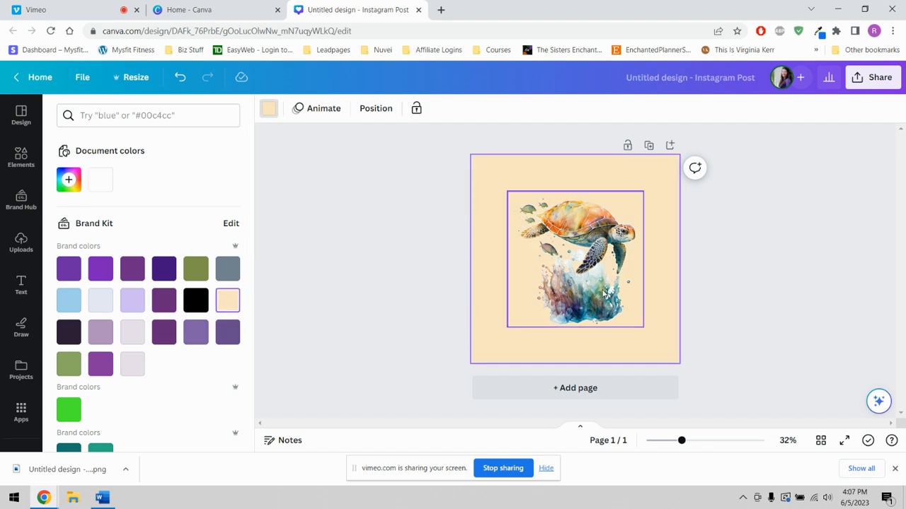
mouse_move(580, 295)
left_mouse_down()
mouse_move(571, 272)
mouse_move(588, 296)
left_mouse_up()
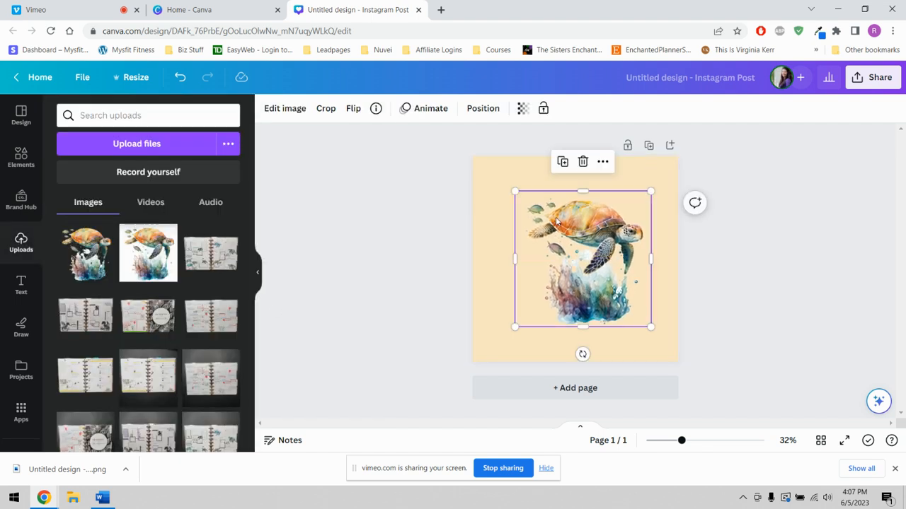
- Set the page background to white and move the turtle image back to the page center
left_click(507, 175)
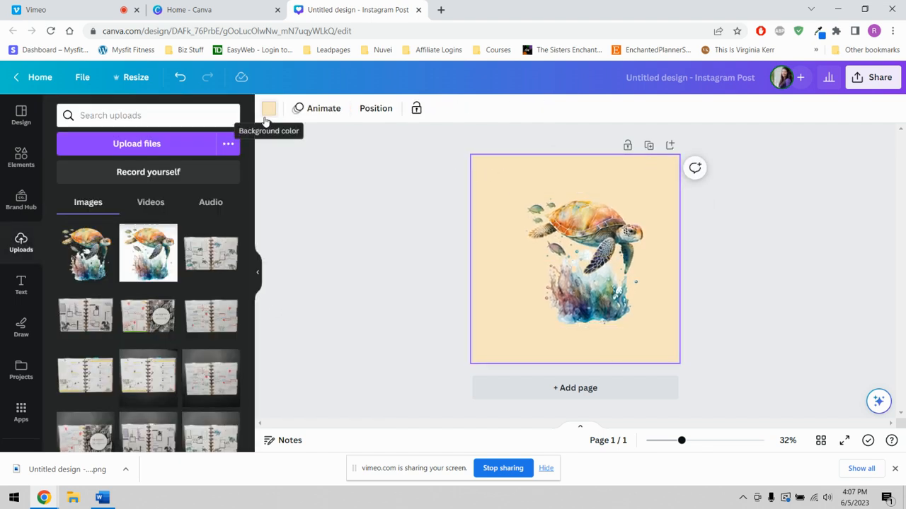
left_click(269, 109)
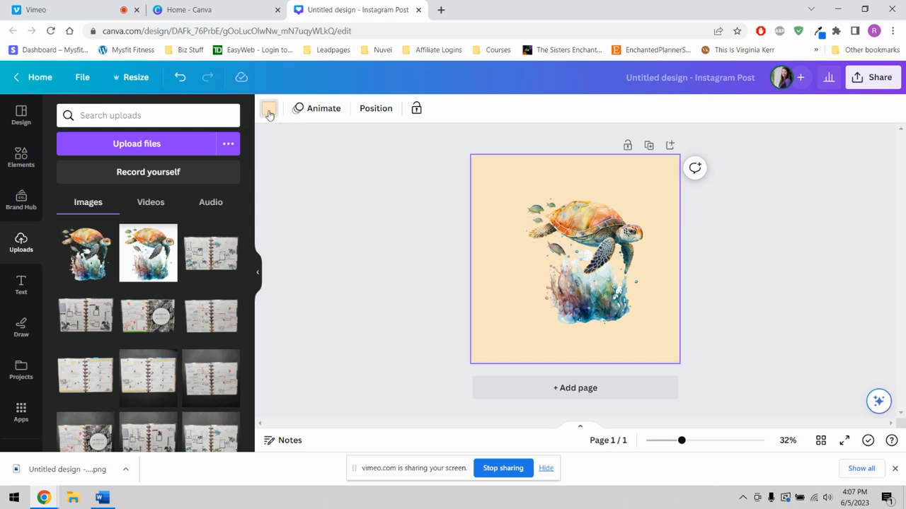
left_click(269, 111)
left_click(268, 111)
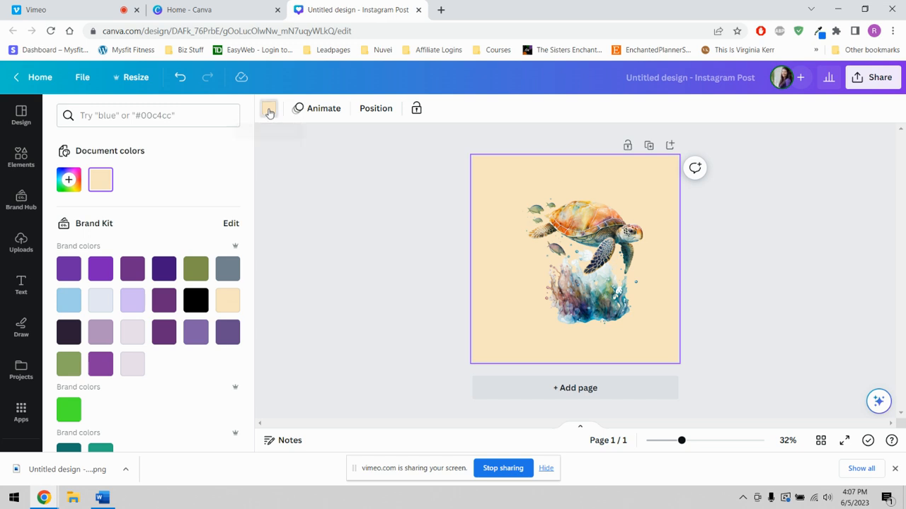
left_click(269, 112)
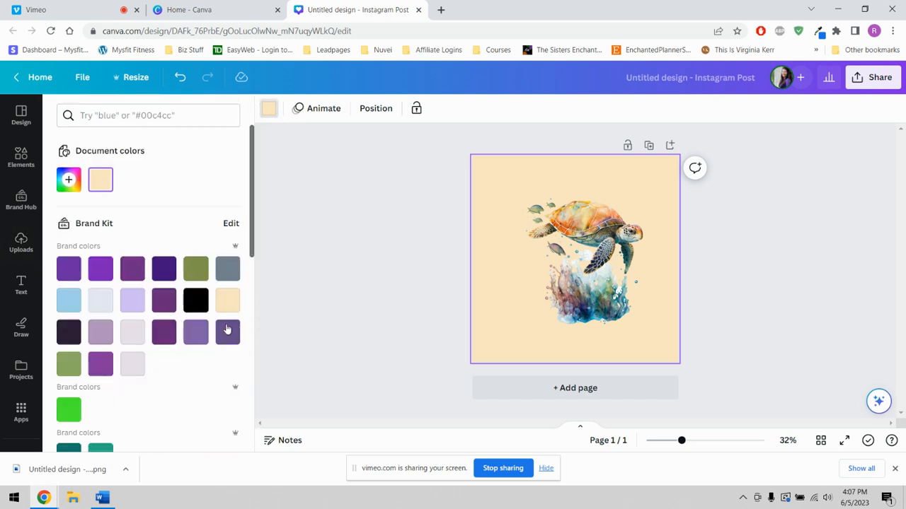
scroll(228, 325, "down", 4)
scroll(239, 359, "down", 3)
left_click(227, 249)
left_click_drag(564, 299, 556, 298)
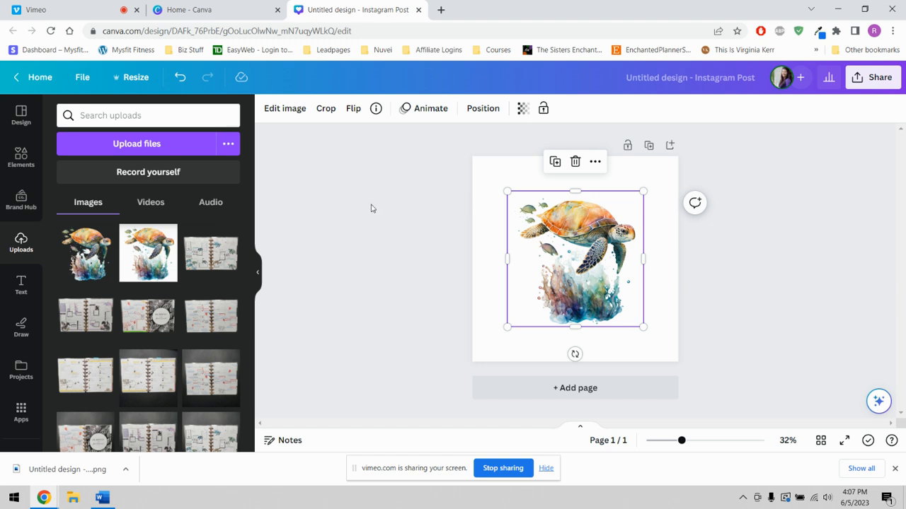
- Create a new blank design from the recent custom size 6.75 × 9.25 in
left_click(220, 13)
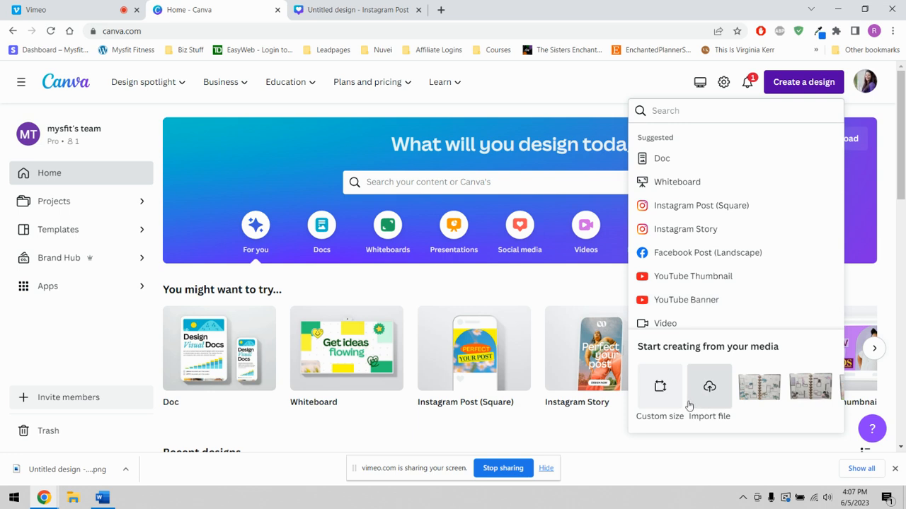
left_click(660, 389)
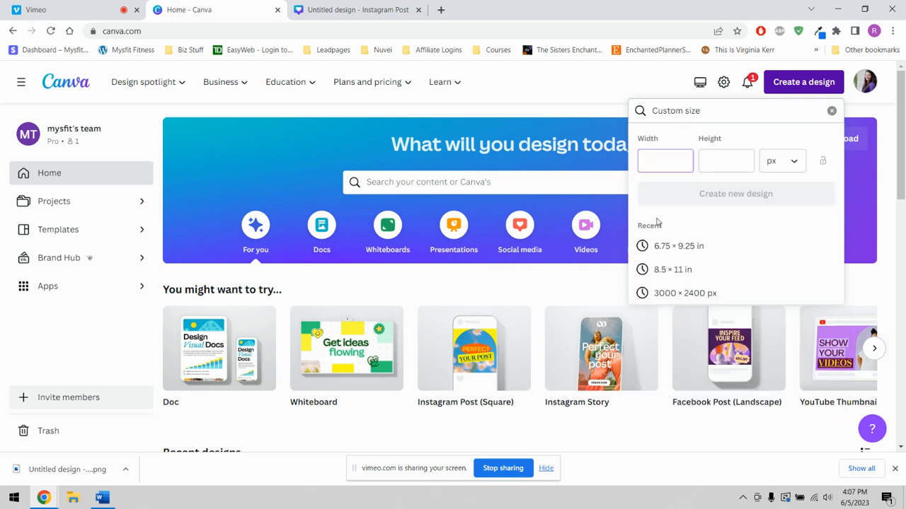
left_click(683, 254)
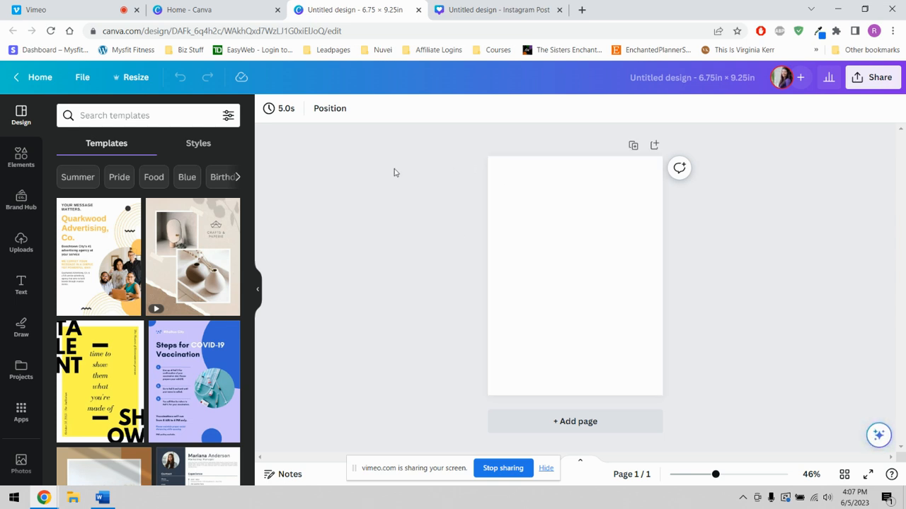
- Set the blank page's background to the light beige brand color
left_click(513, 197)
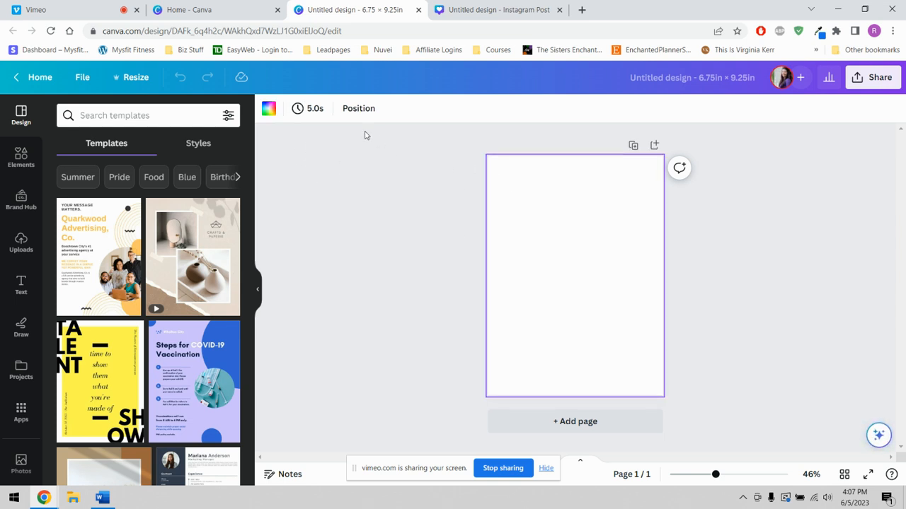
left_click(269, 110)
left_click(228, 300)
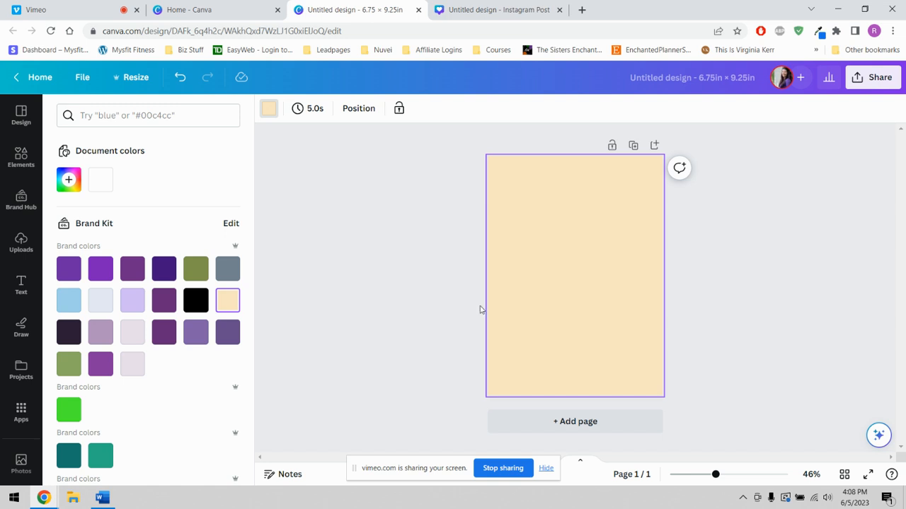
- Place the transparent turtle PNG from the uploads on the beige page and collapse the uploads list
left_click(21, 245)
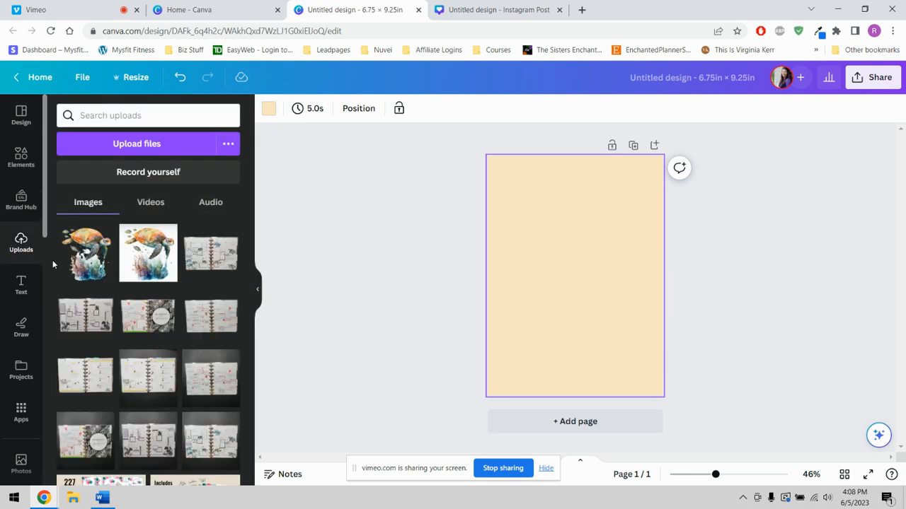
left_click(87, 265)
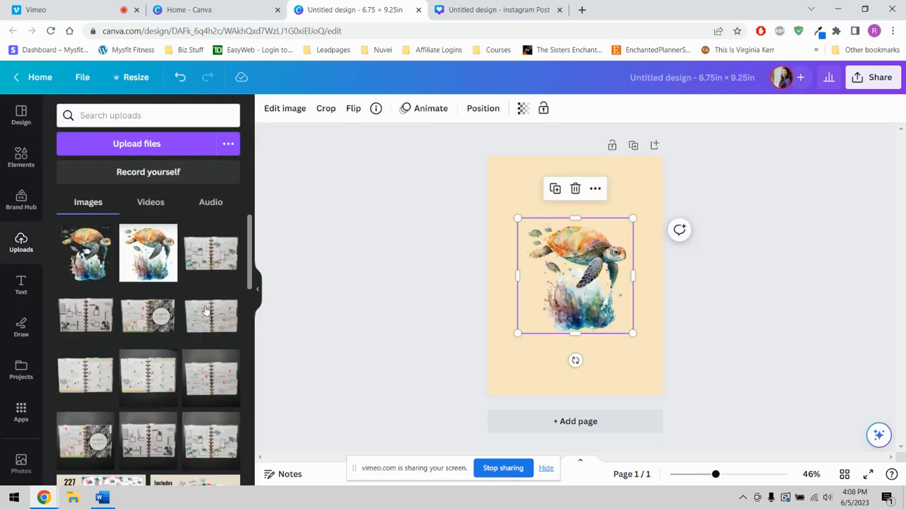
left_click(257, 290)
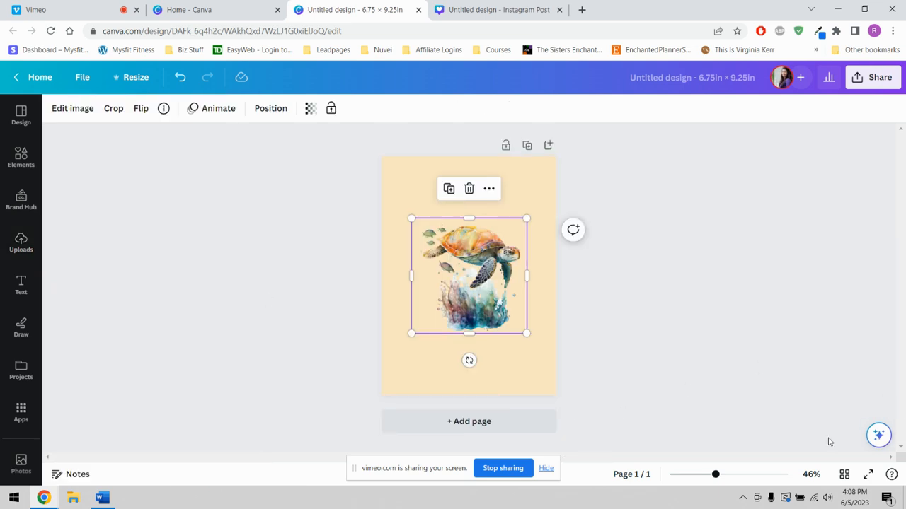
- Move the turtle image into the page's upper-left corner and scale it down to just under half the page width
left_click_drag(716, 475, 750, 475)
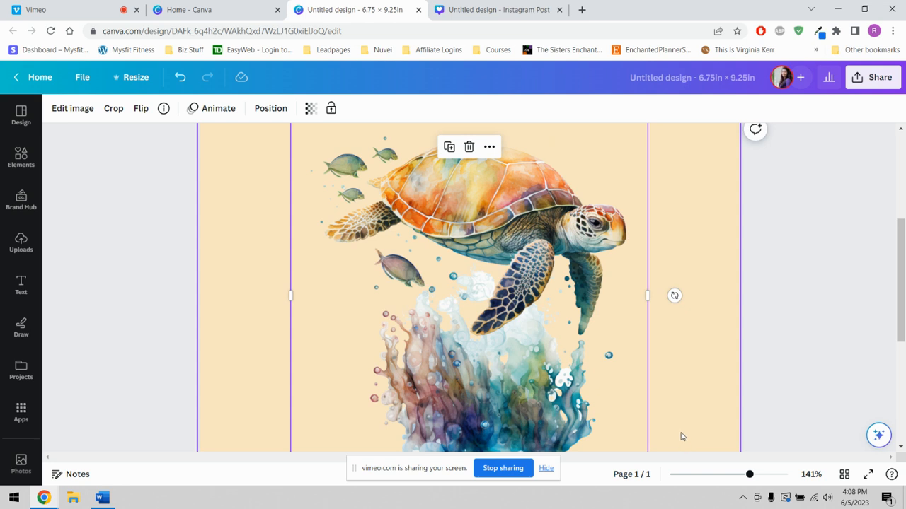
scroll(646, 382, "up", 2)
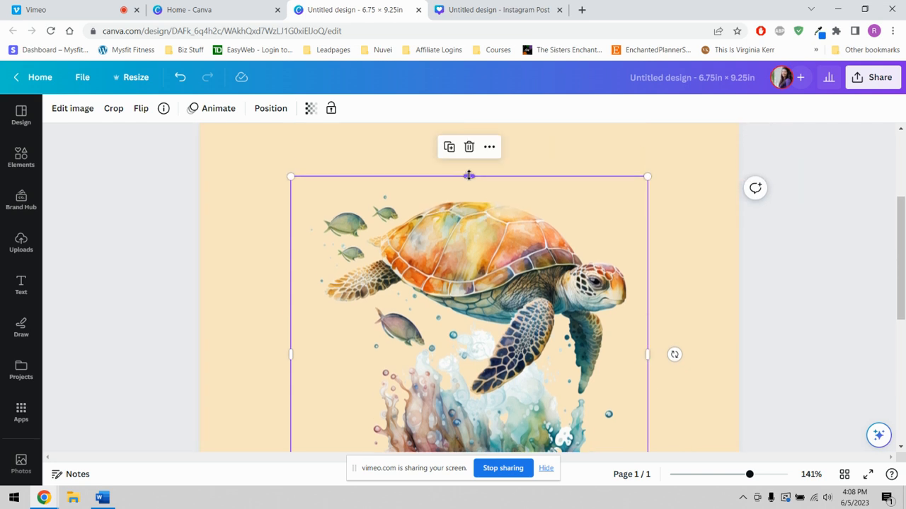
left_click_drag(467, 359, 417, 272)
scroll(417, 272, "down", 2)
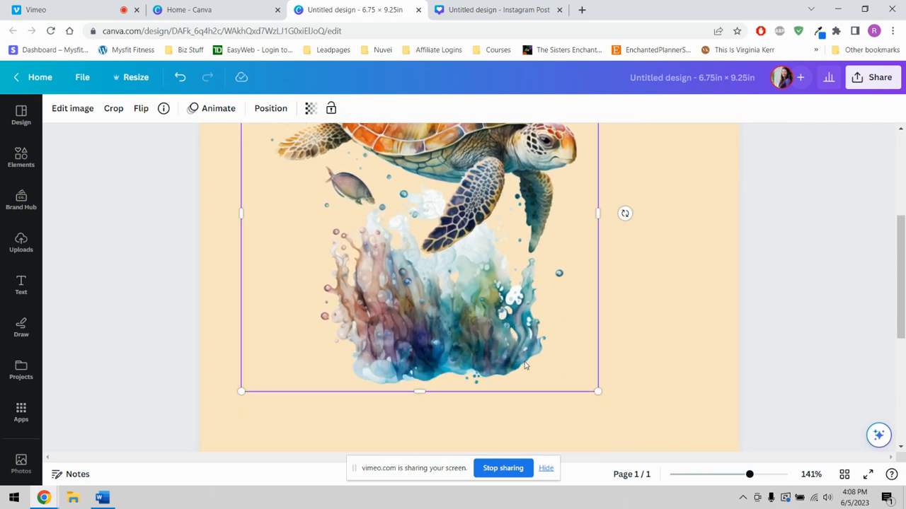
left_click_drag(552, 318, 545, 297)
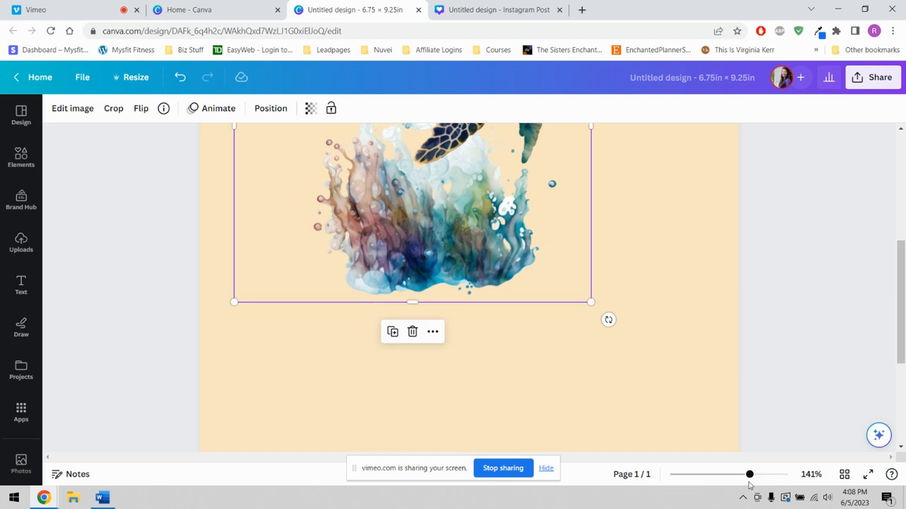
left_click_drag(749, 475, 731, 475)
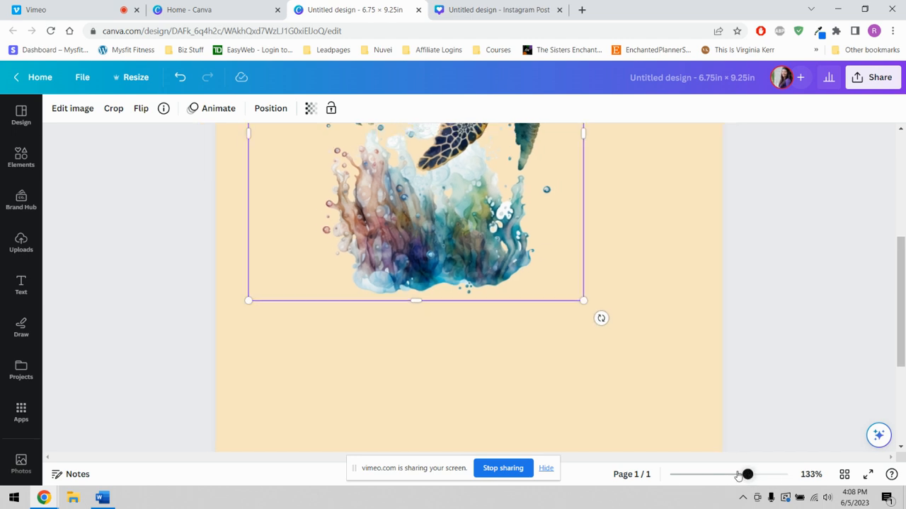
scroll(564, 352, "up", 3)
left_click_drag(520, 386, 455, 306)
left_click_drag(416, 261, 406, 254)
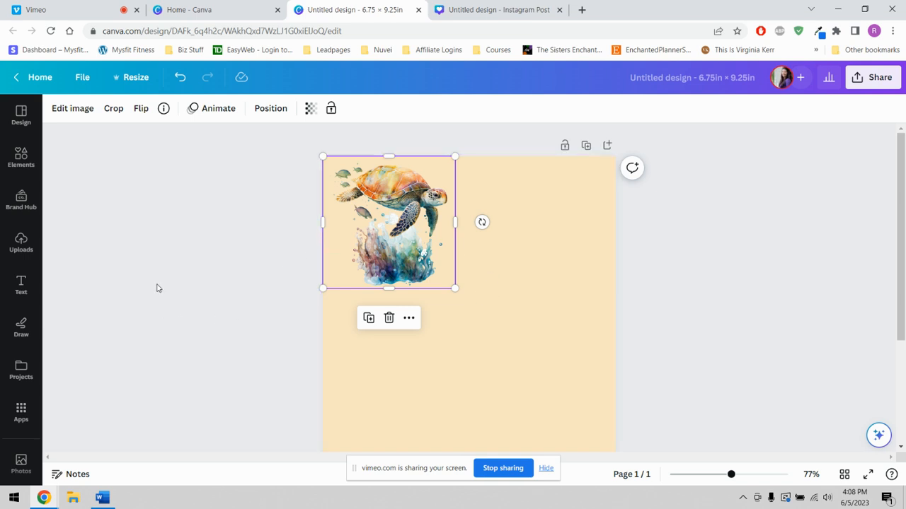
- Add the Glow shadow effect to the turtle image and open the effect's settings
left_click(71, 107)
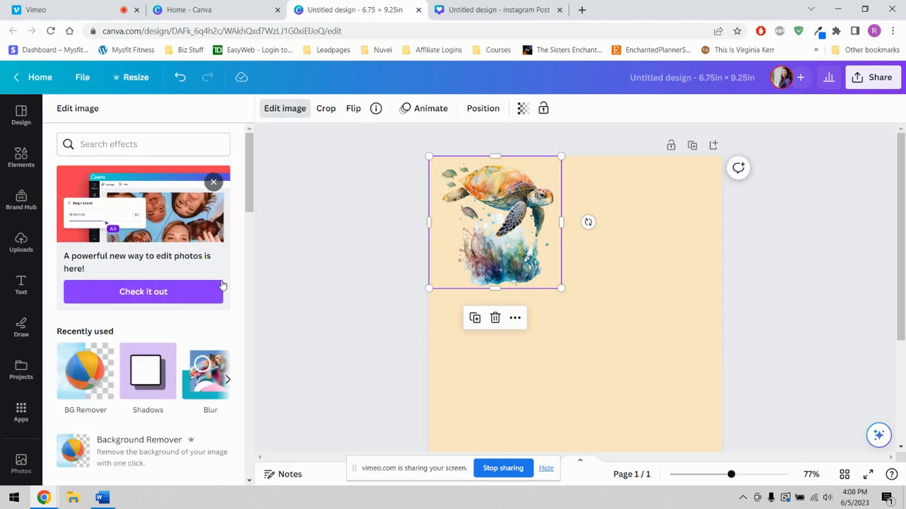
scroll(113, 241, "down", 1)
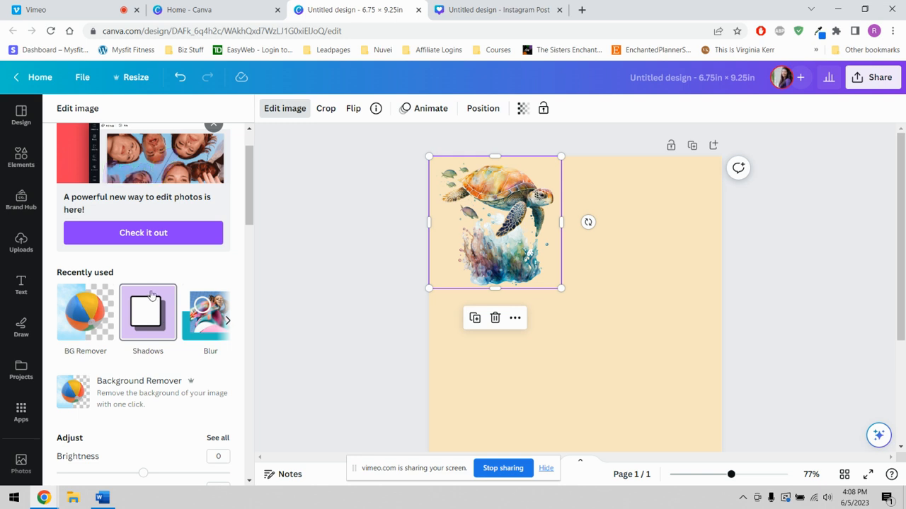
scroll(150, 295, "down", 4)
scroll(151, 294, "down", 7)
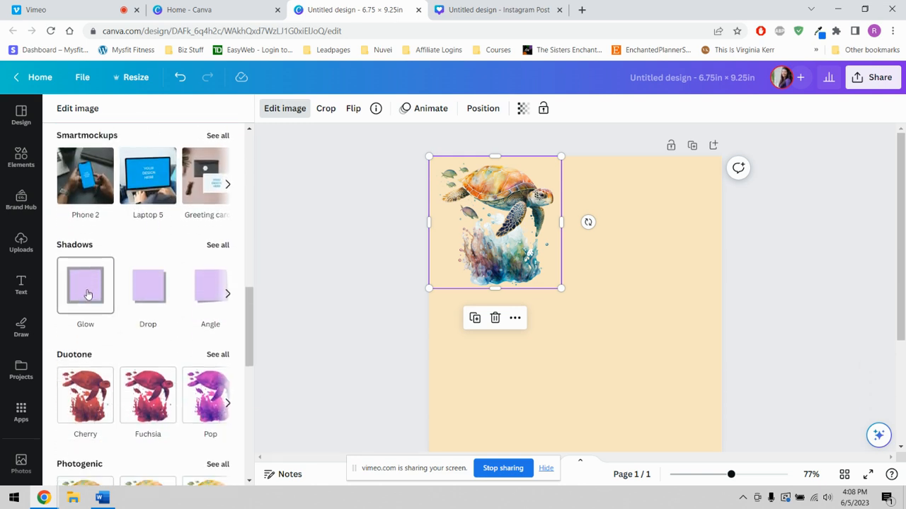
left_click(86, 293)
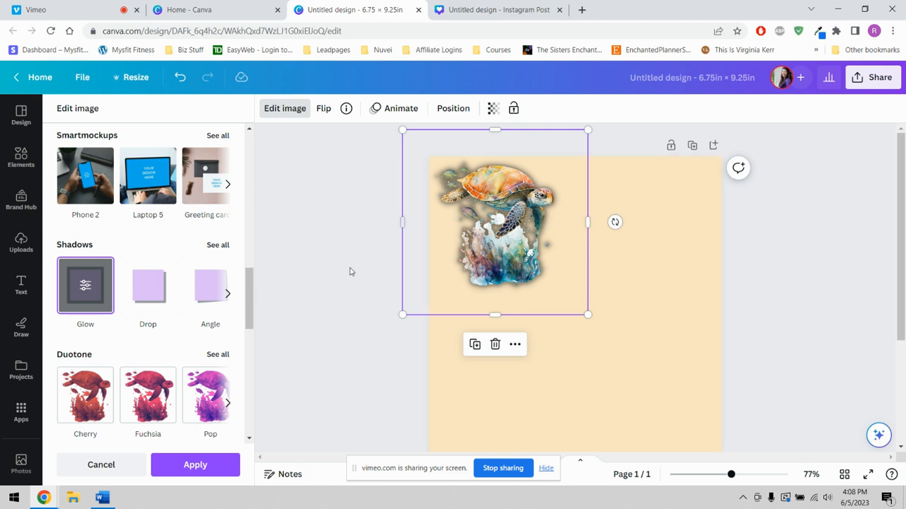
left_click(85, 287)
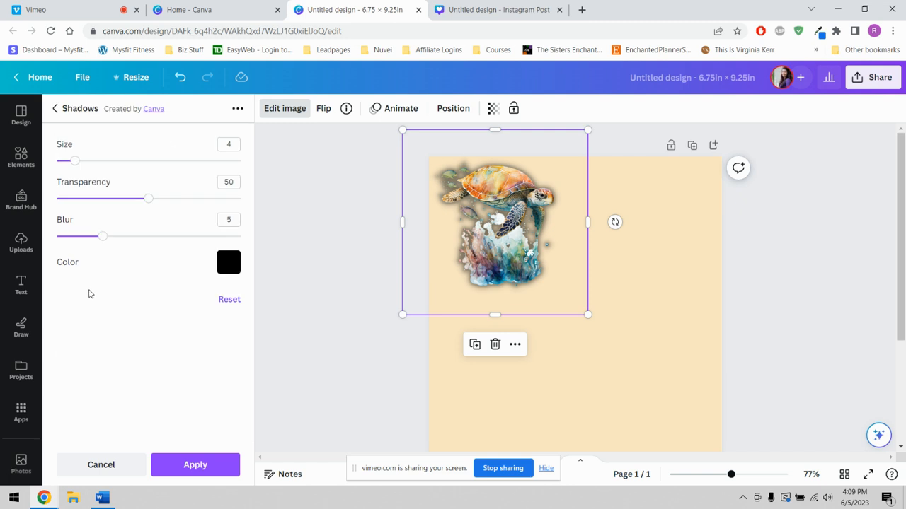
- Set the glow's color to white, its blur to 0 and its transparency to 100
left_click(227, 267)
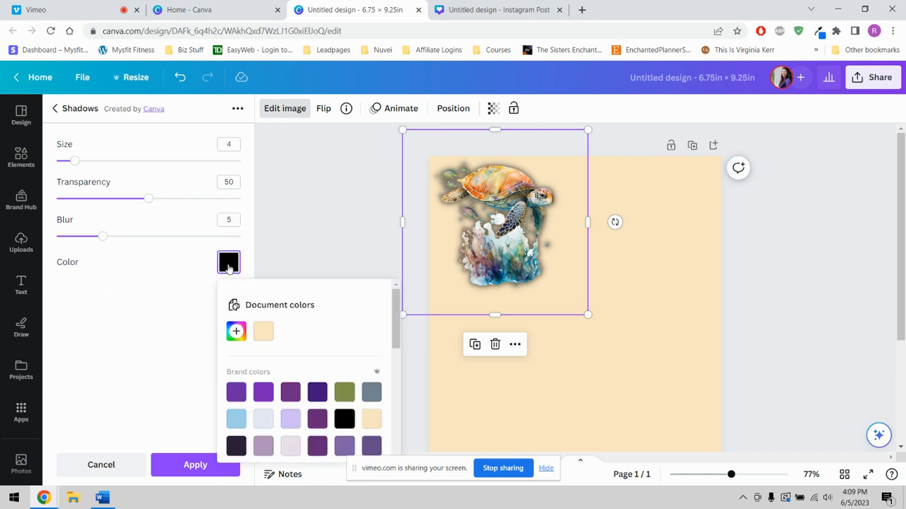
scroll(381, 340, "down", 5)
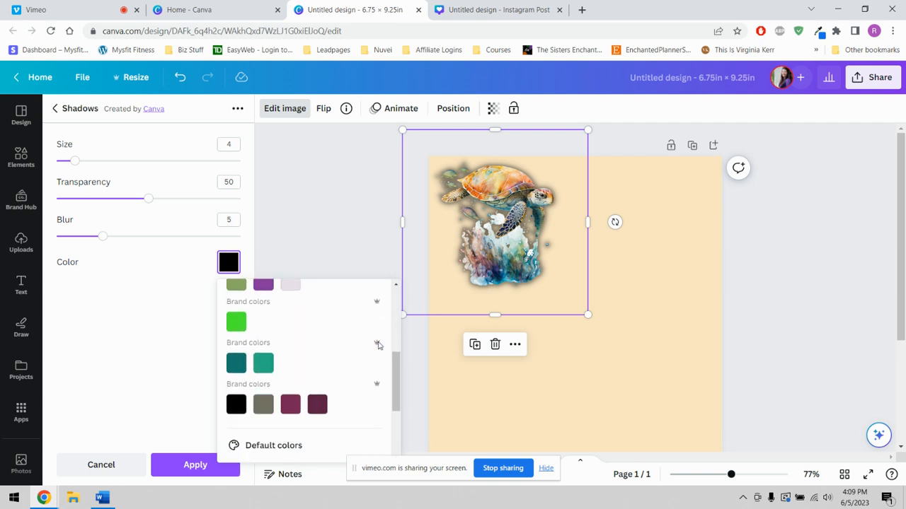
scroll(337, 347, "down", 1)
left_click(368, 389)
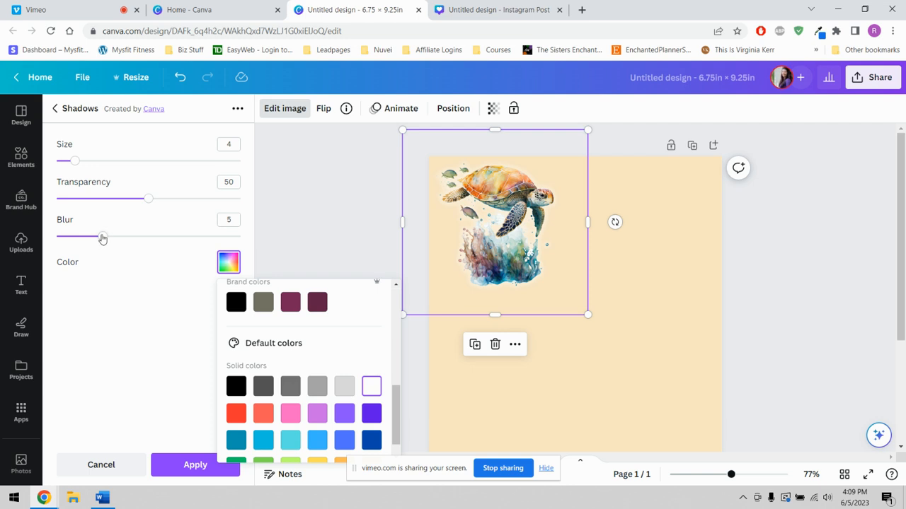
left_click_drag(103, 242, 57, 241)
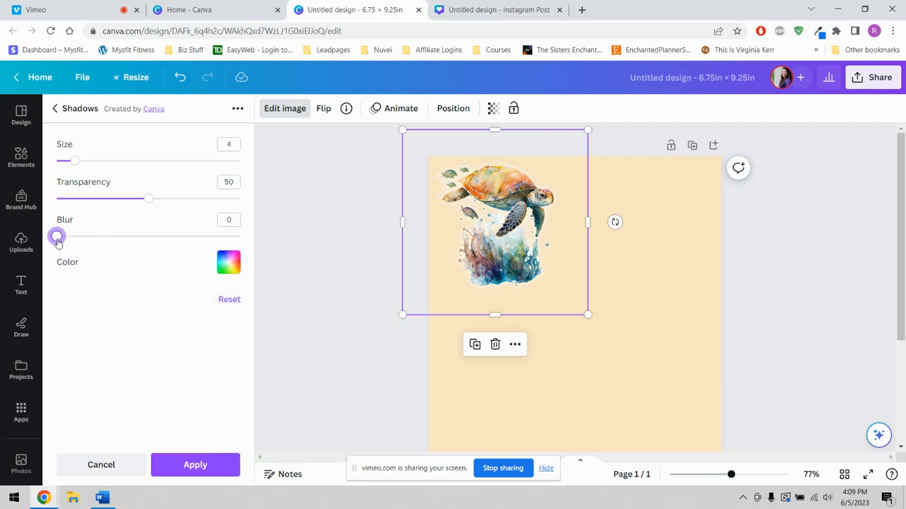
left_click_drag(148, 202, 244, 199)
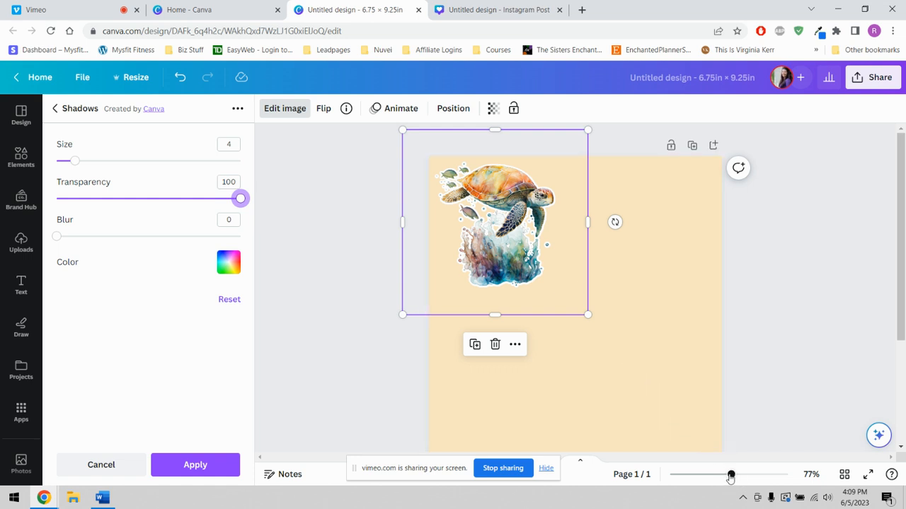
- Nudge the turtle image slightly left, set the glow's size to 12 and apply the effect
left_click_drag(730, 478, 767, 478)
scroll(434, 295, "up", 5)
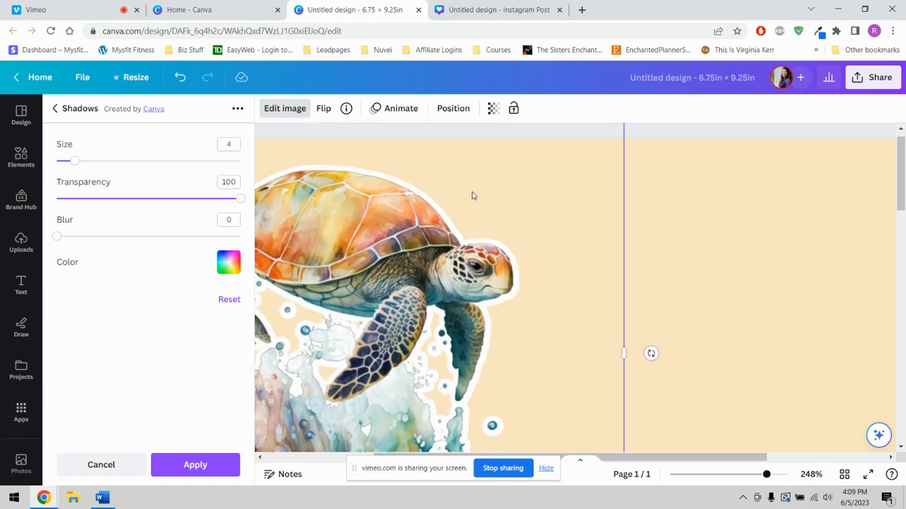
scroll(356, 277, "left", 3)
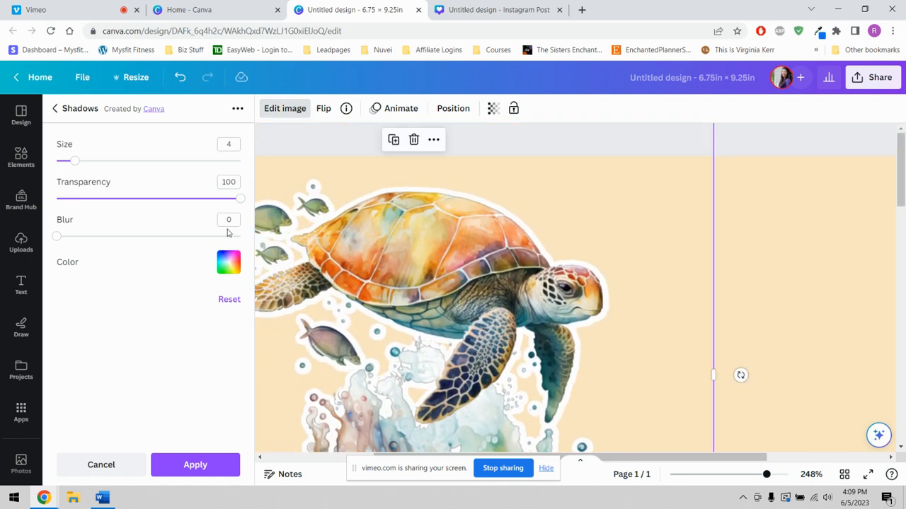
left_click_drag(465, 274, 447, 270)
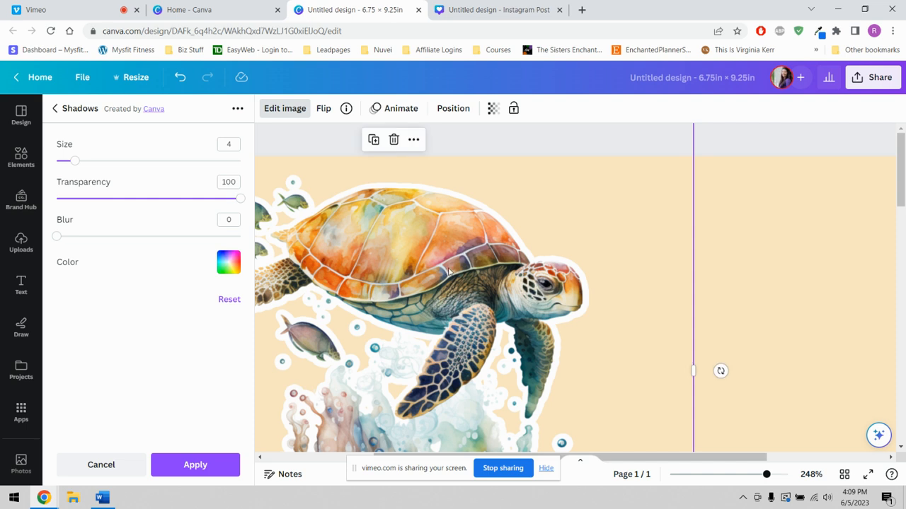
left_click_drag(766, 474, 761, 474)
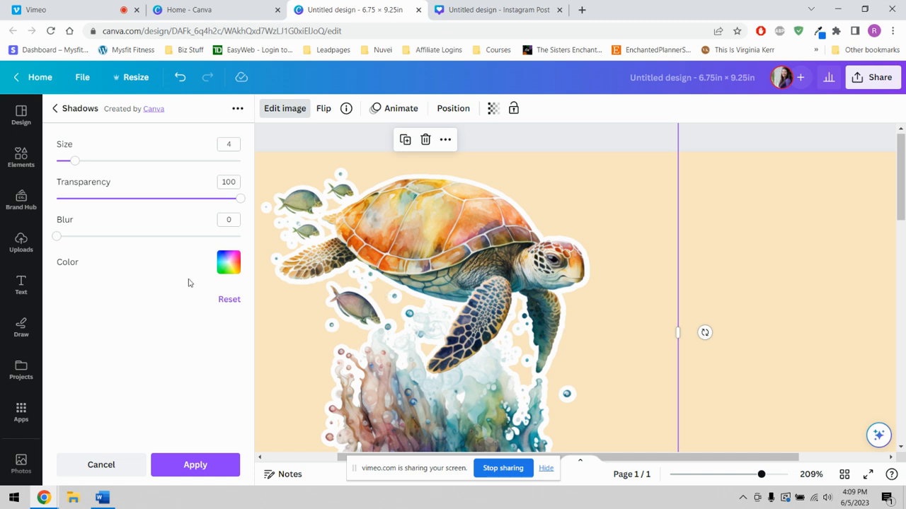
left_click_drag(75, 165, 111, 161)
scroll(590, 334, "down", 3)
scroll(590, 334, "up", 3)
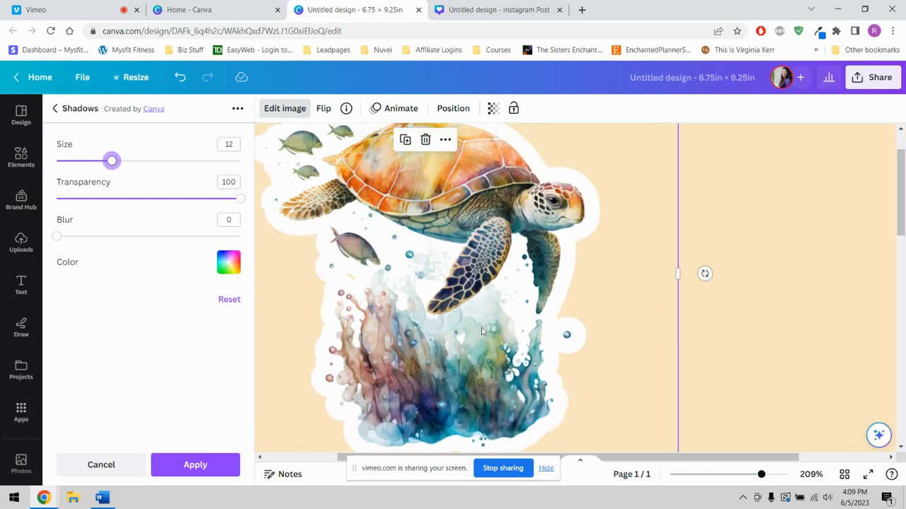
scroll(590, 263, "up", 2)
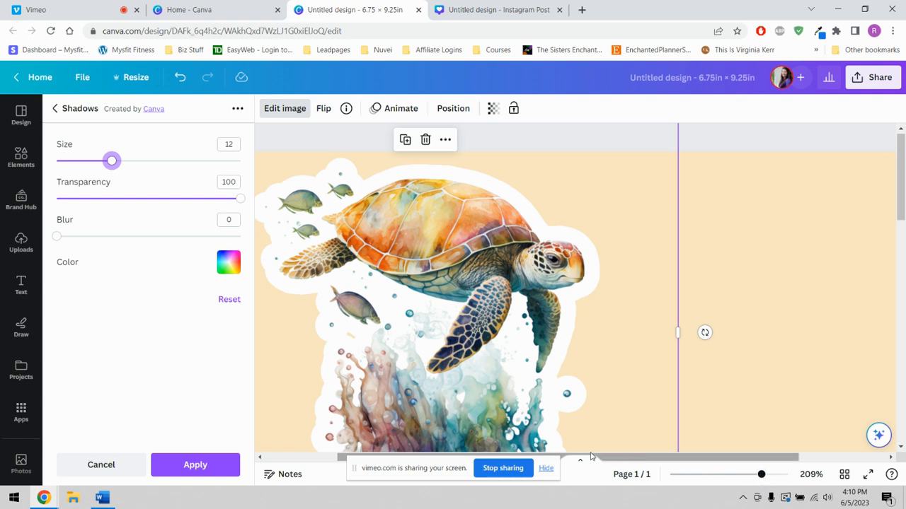
left_click(191, 467)
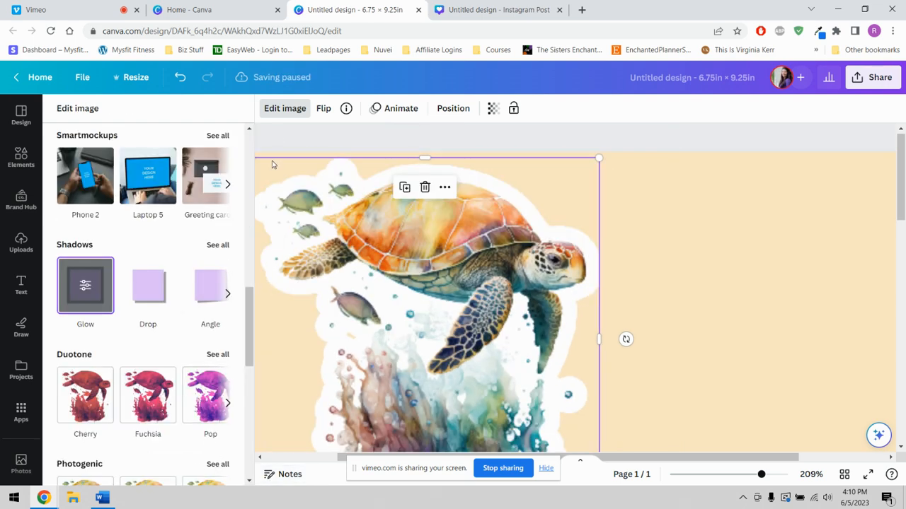
- Close the image effects and move the outlined turtle closer to the page's upper-left corner
left_click(283, 110)
scroll(559, 283, "down", 1)
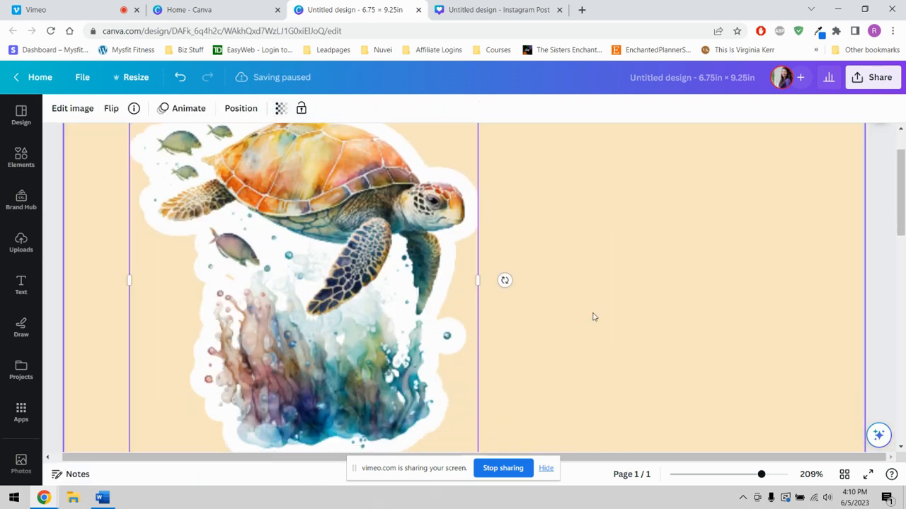
left_click_drag(759, 476, 751, 476)
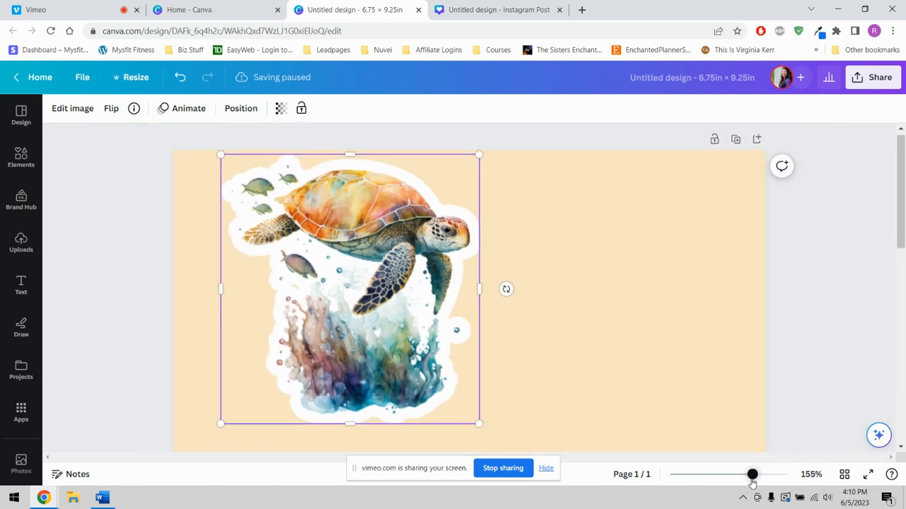
left_click_drag(353, 308, 323, 305)
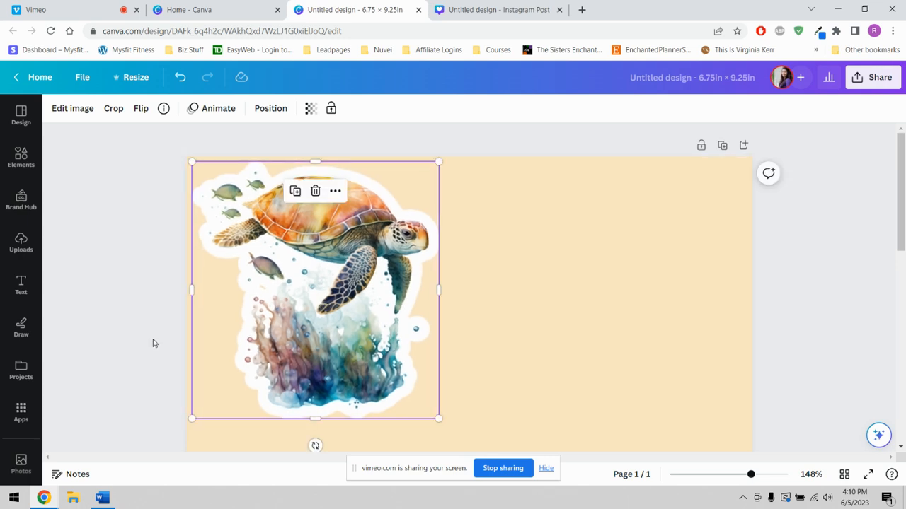
- Add the background-free turtle upload to the page again, scale it down and place it to the right of the outlined turtle
left_click(21, 241)
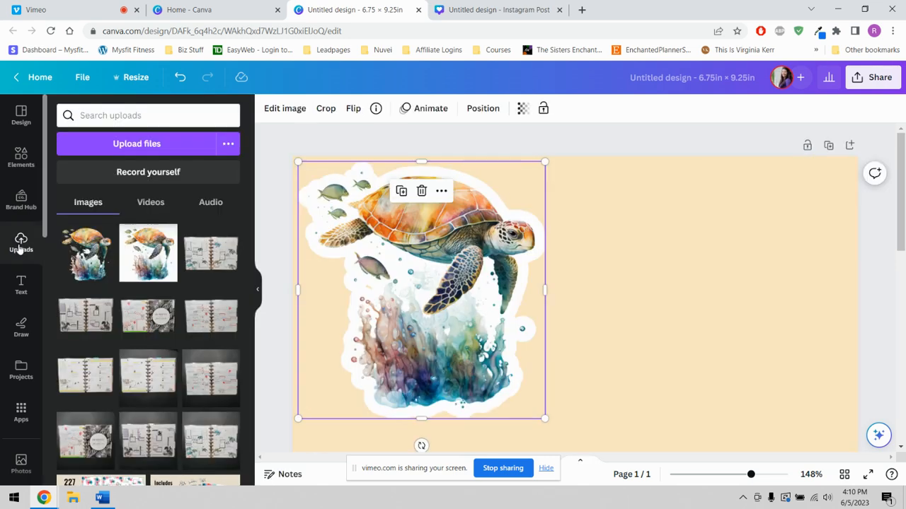
left_click(103, 261)
left_click_drag(634, 399, 700, 258)
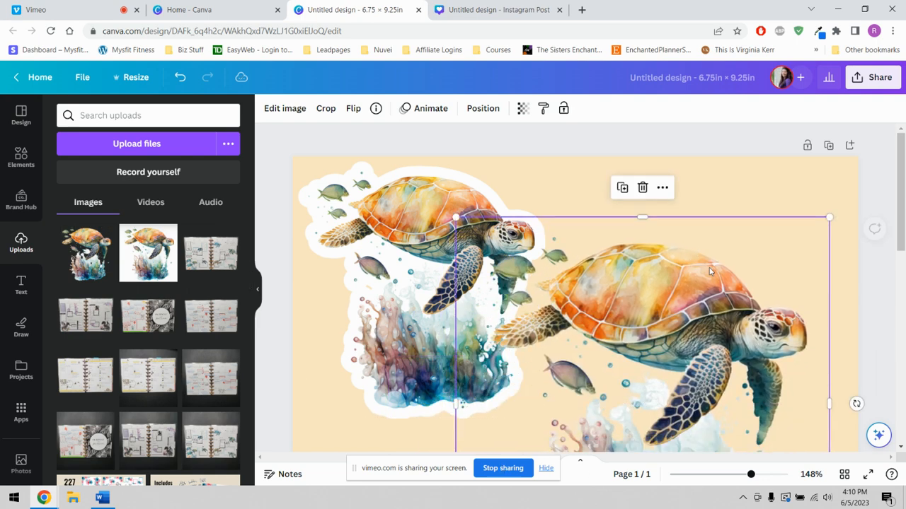
left_click_drag(831, 218, 722, 327)
left_click_drag(606, 396, 722, 239)
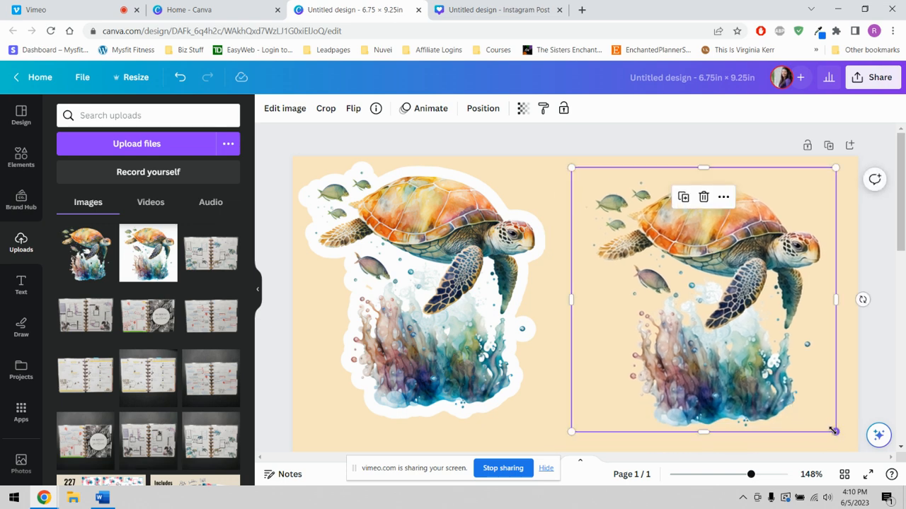
left_click_drag(835, 433, 829, 428)
left_click_drag(736, 327, 733, 330)
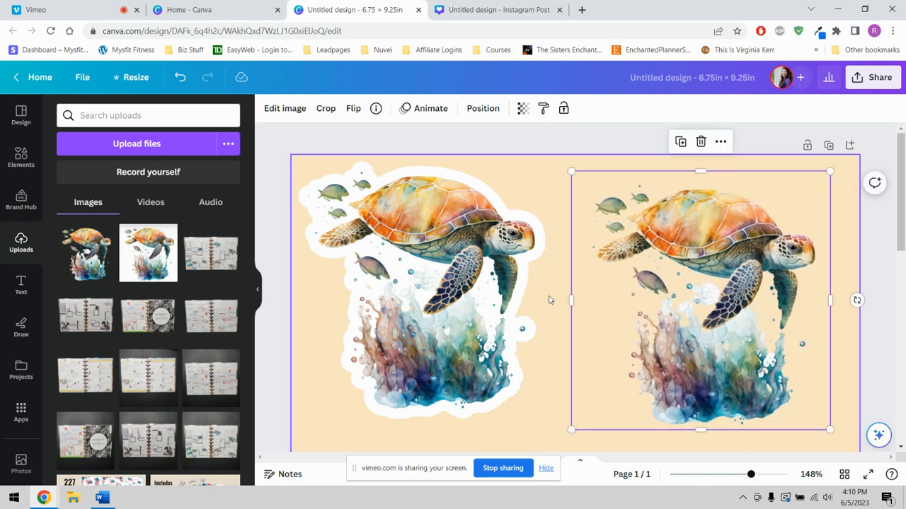
- Add the Glow shadow effect to the second turtle image and open the effect's settings
left_click(291, 110)
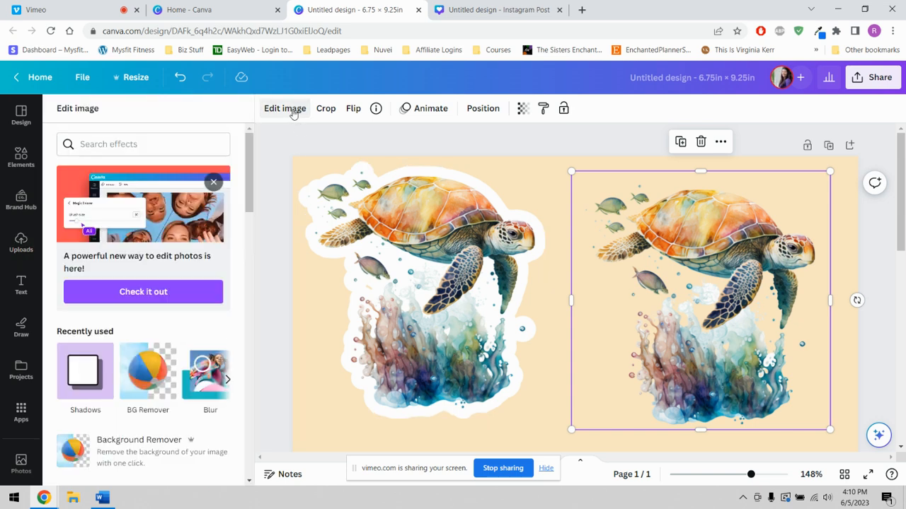
left_click(74, 380)
left_click(141, 173)
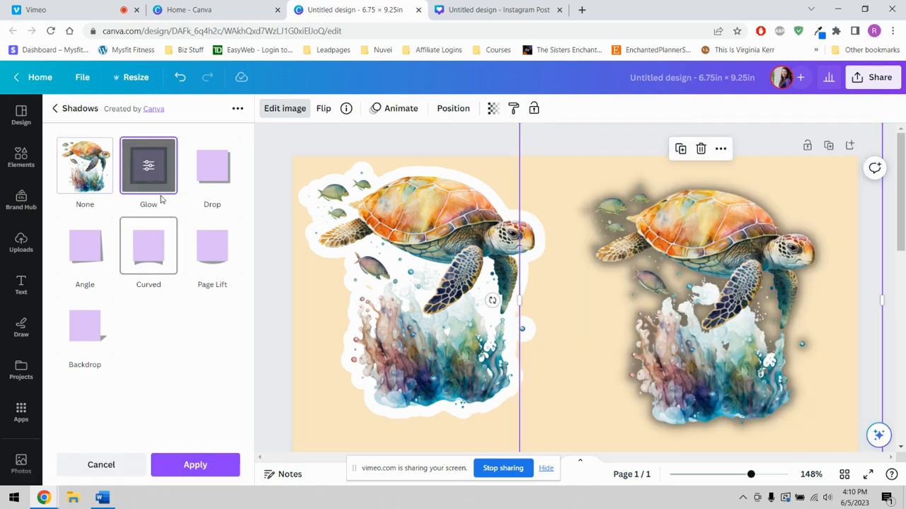
left_click(148, 164)
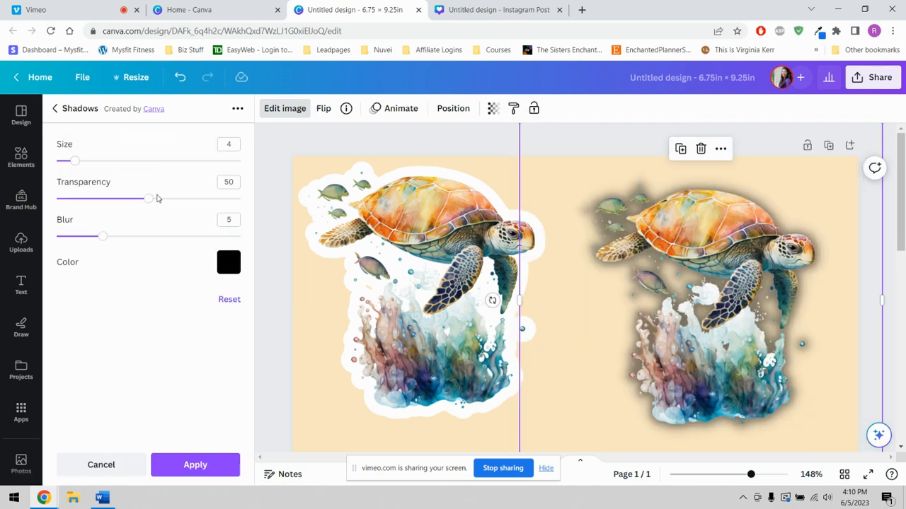
- Set the second turtle's glow color to white, its blur to 0 and its transparency to 100
left_click(229, 262)
scroll(307, 373, "down", 5)
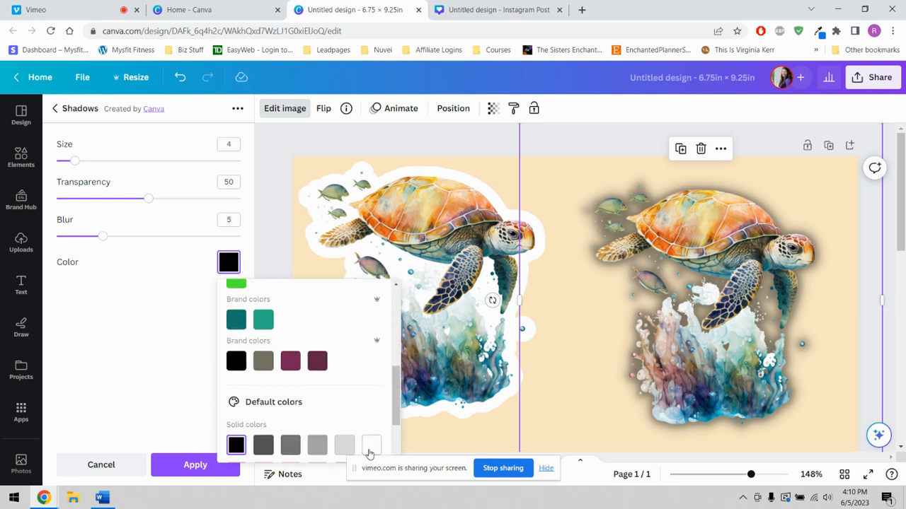
left_click(371, 444)
left_click_drag(103, 237, 57, 236)
left_click_drag(148, 199, 270, 210)
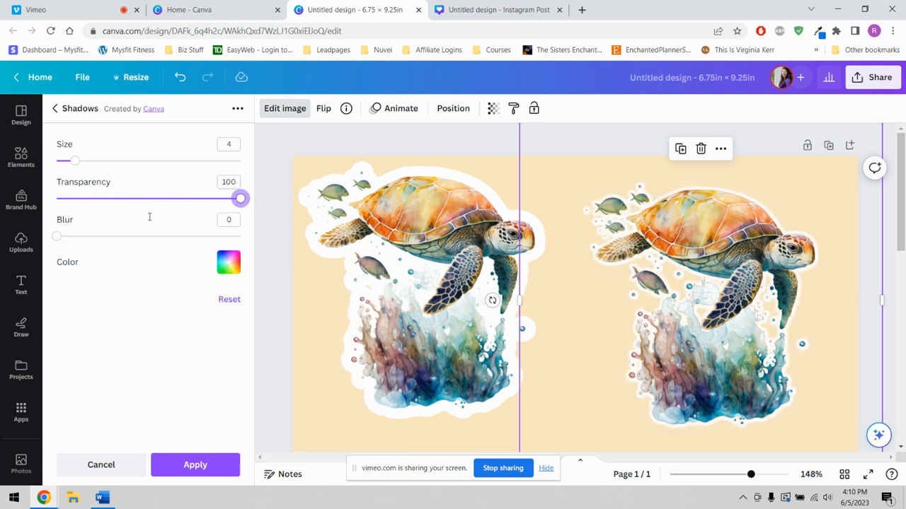
- Set the second turtle's glow size to 13, apply the effect and close the image effects
left_click_drag(75, 162, 117, 163)
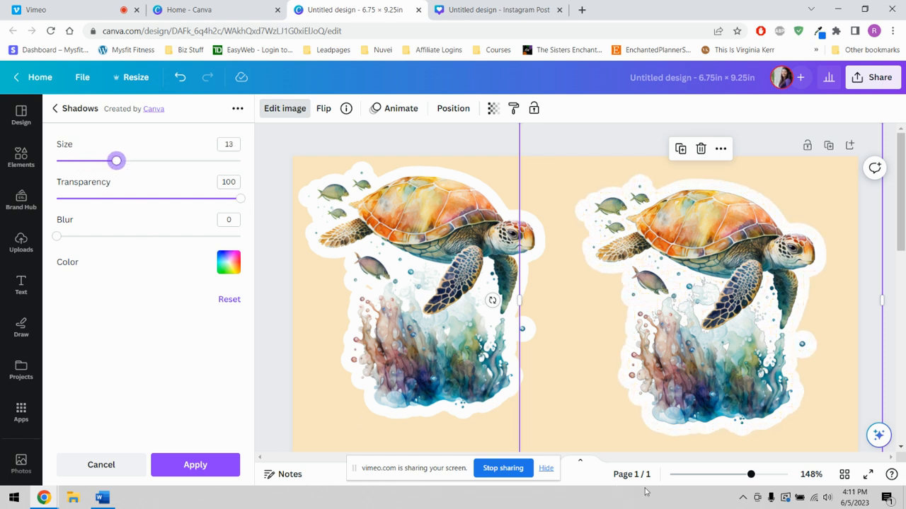
left_click(219, 473)
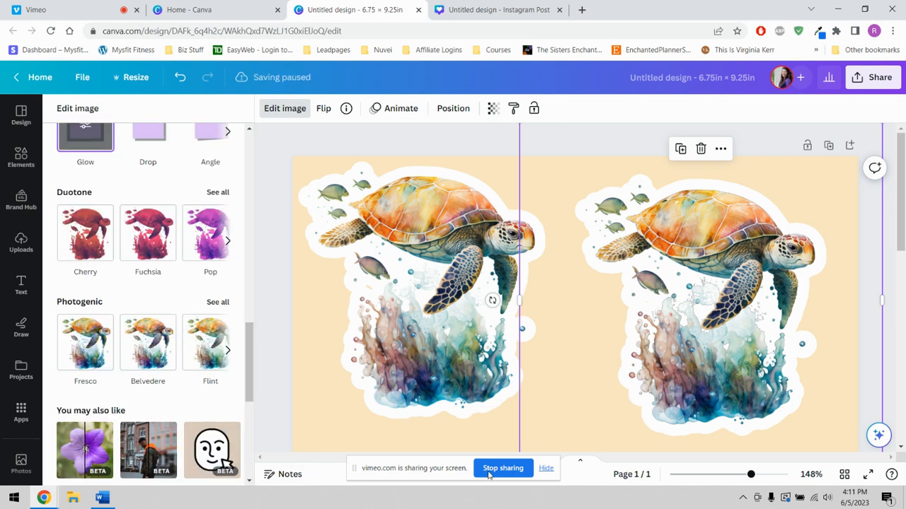
left_click(285, 108)
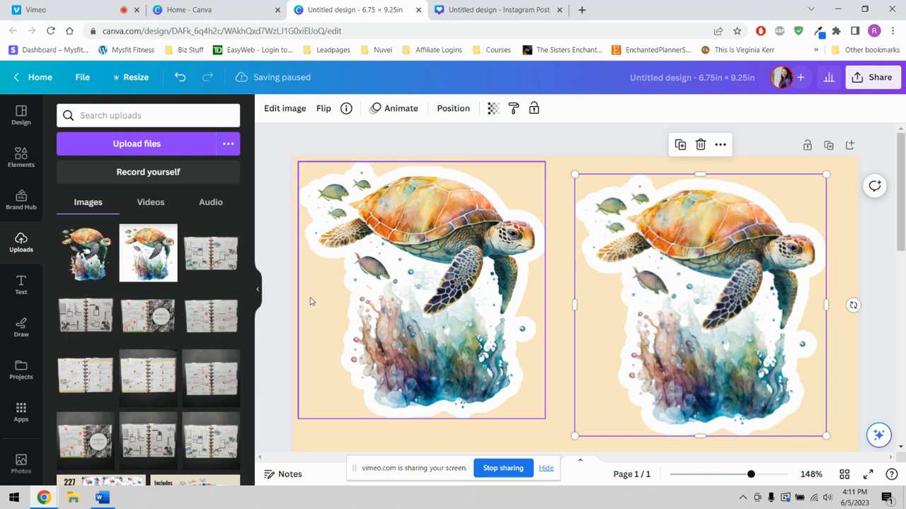
left_click(255, 297)
- Reposition the second turtle beside the first, leaving a gap between their white outlines
scroll(487, 341, "down", 3)
scroll(487, 342, "up", 3)
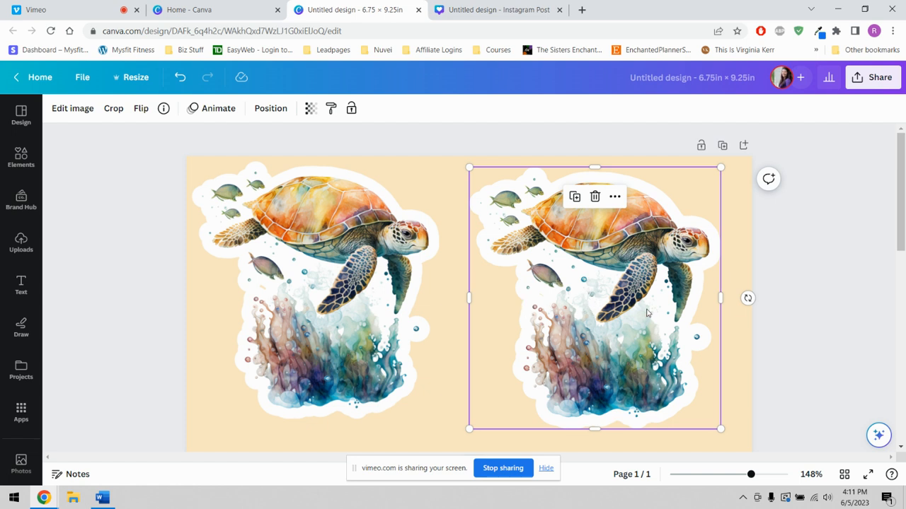
left_click_drag(675, 290, 629, 296)
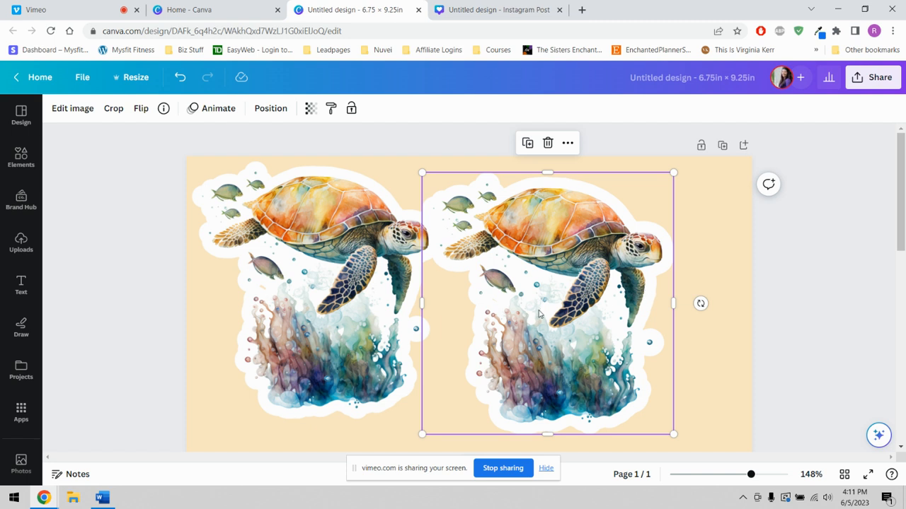
left_click_drag(546, 309, 595, 309)
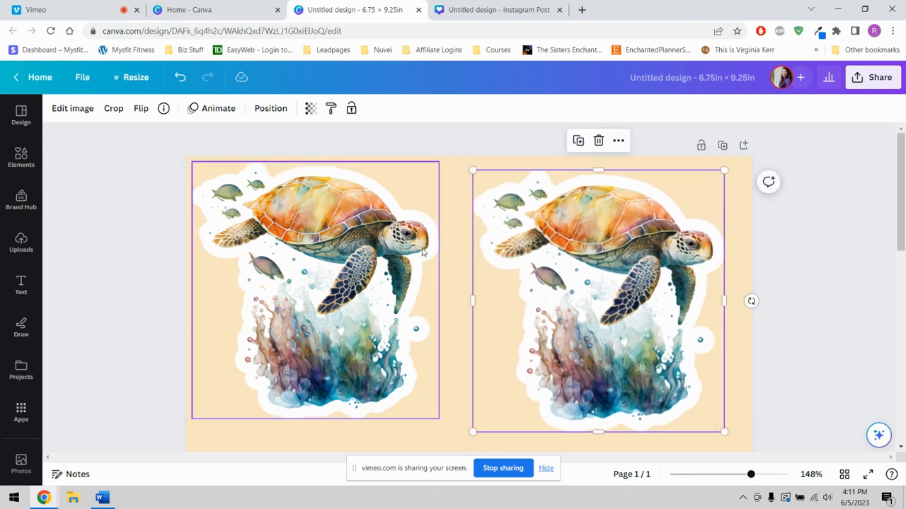
- Change the page's background color to white and close the color choices
left_click(453, 168)
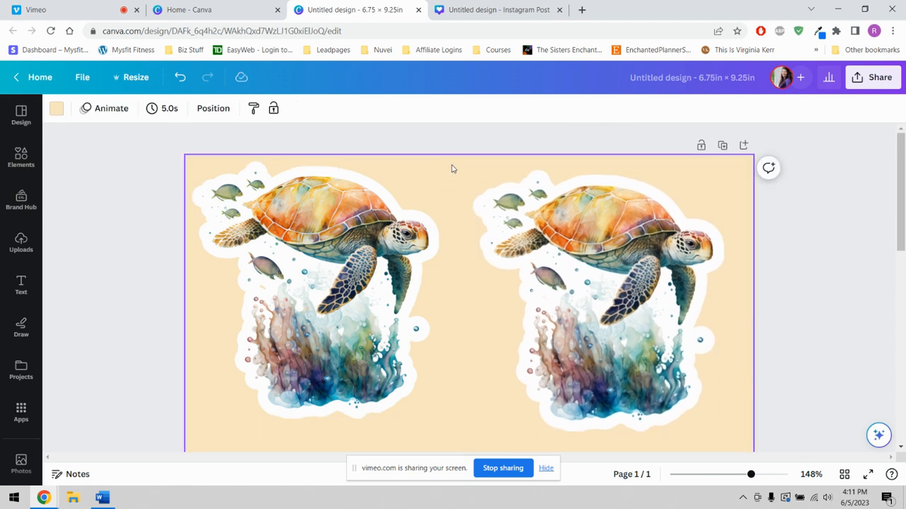
left_click(57, 109)
scroll(190, 312, "down", 3)
scroll(189, 311, "down", 3)
left_click(220, 345)
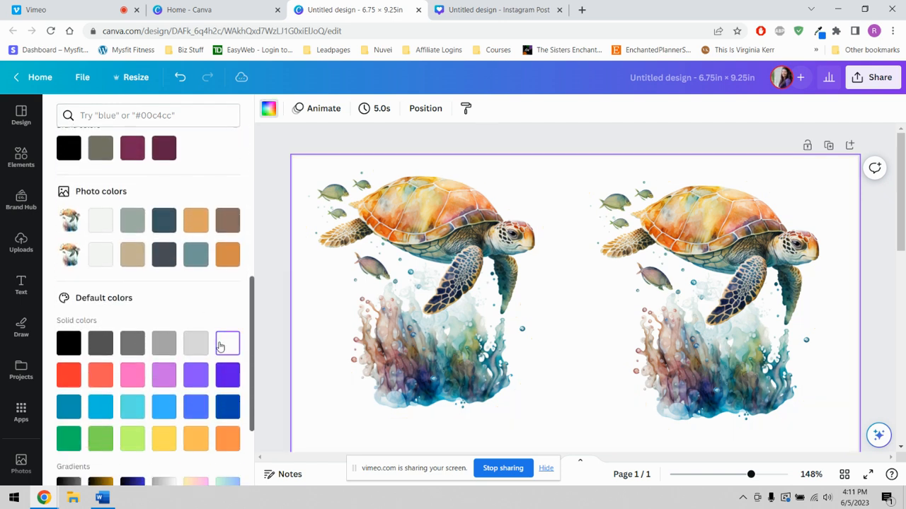
left_click(269, 108)
scroll(608, 276, "down", 3)
scroll(639, 299, "up", 3)
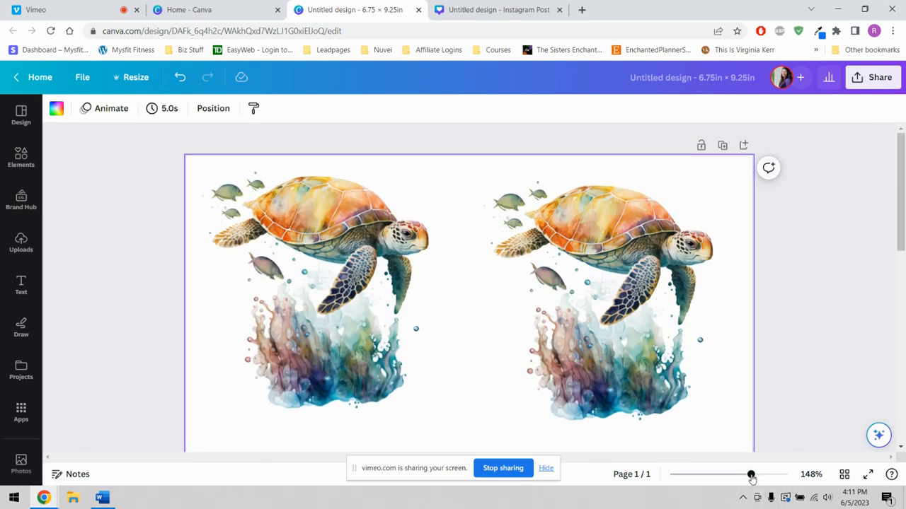
- Nudge the first turtle slightly down to line it up with the second one
left_click_drag(750, 477, 739, 477)
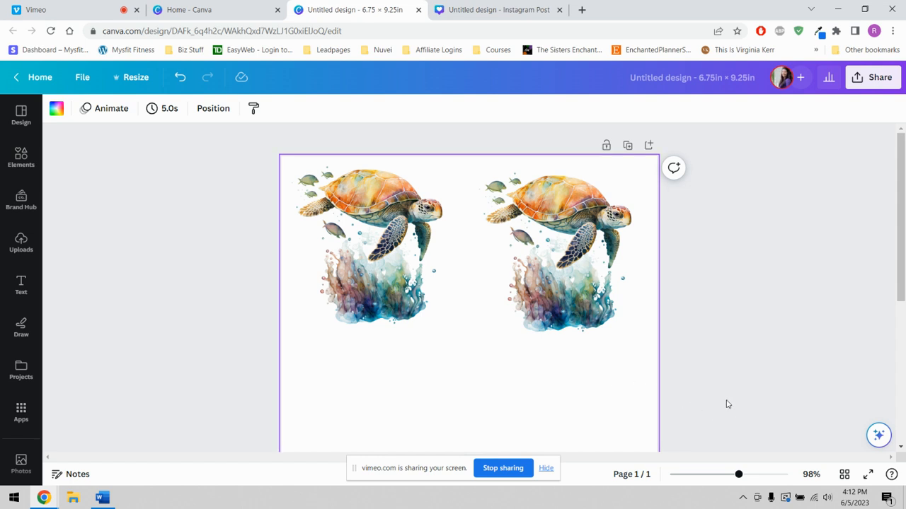
left_click(571, 286)
left_click_drag(397, 272, 396, 278)
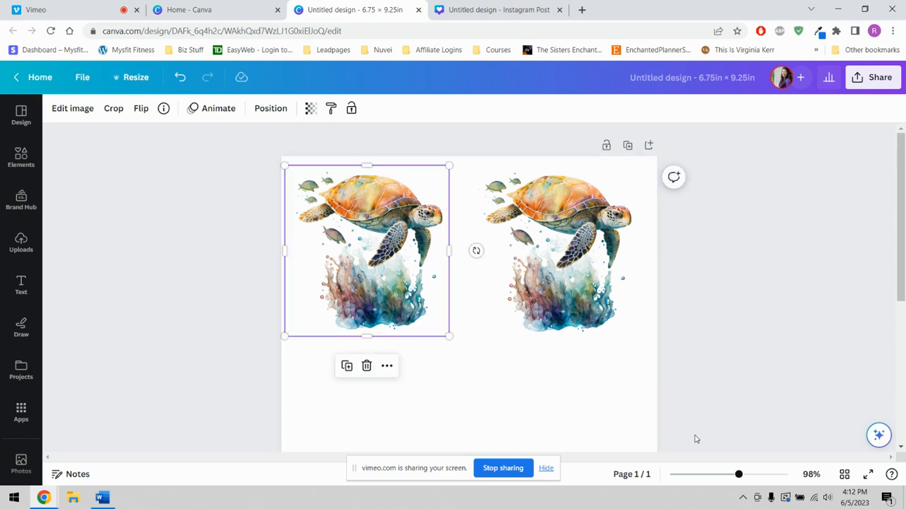